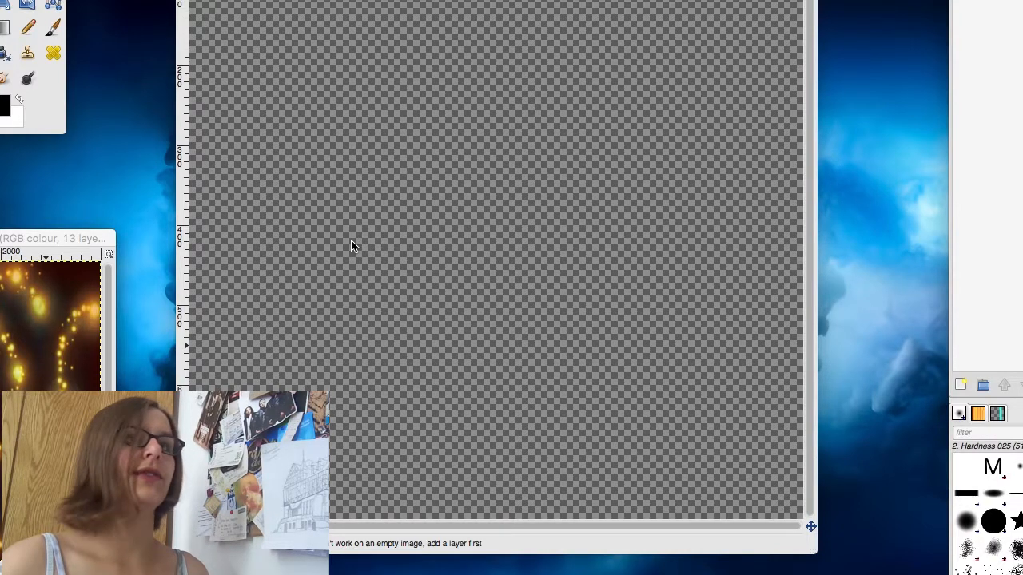
# Step: Add a transparent layer named background and fill it with black
pyautogui.click(958, 385)
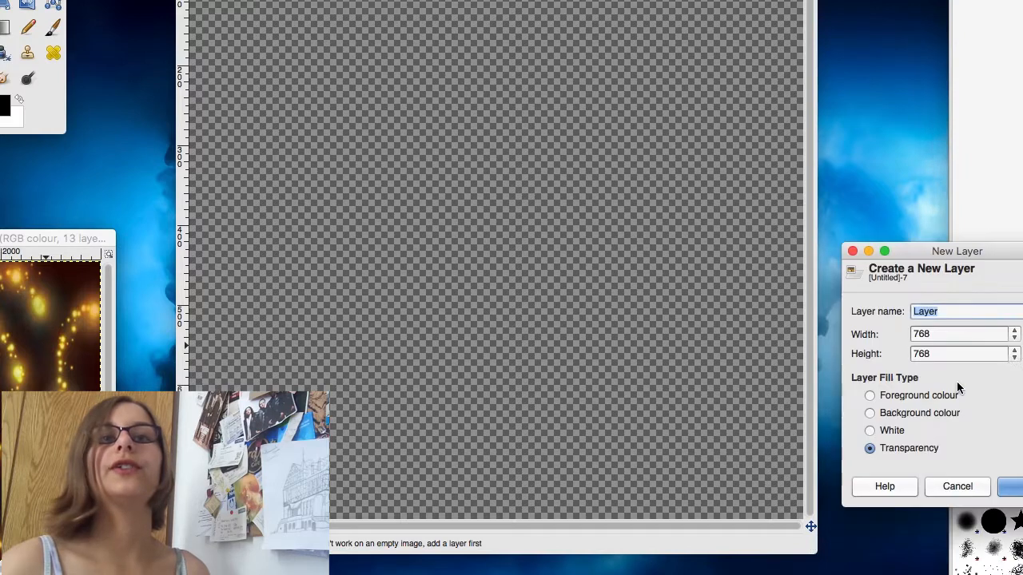
pyautogui.write('background')
pyautogui.press('Return')
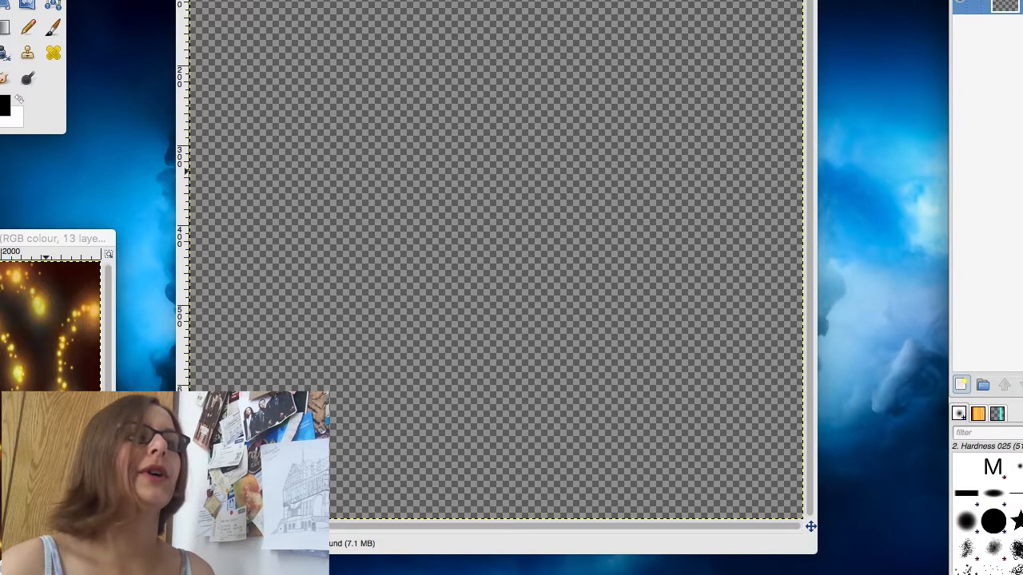
pyautogui.click(631, 124)
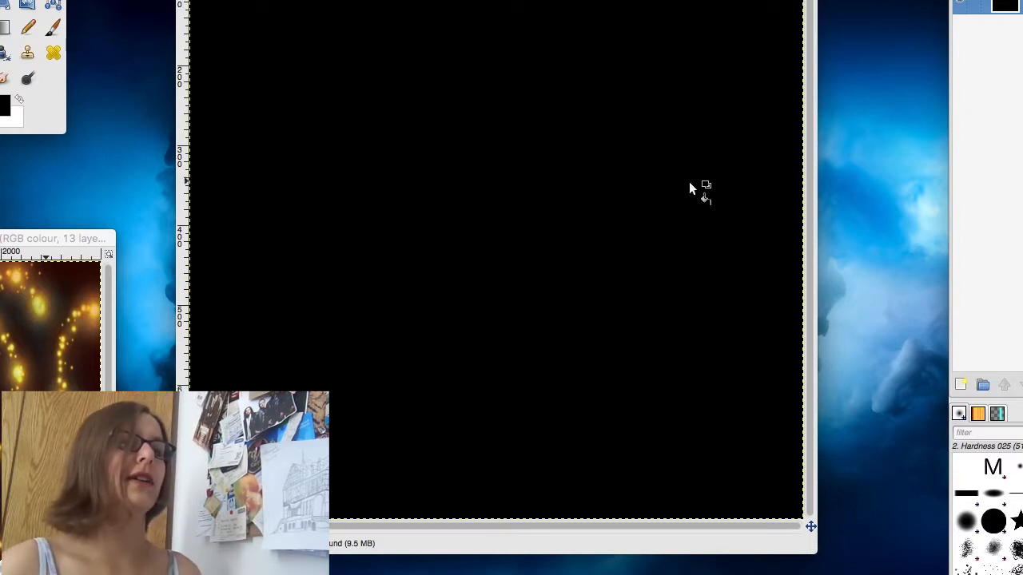
# Step: Add a transparent layer named sparks and select the Paintbrush with the Sparks brush
pyautogui.click(962, 384)
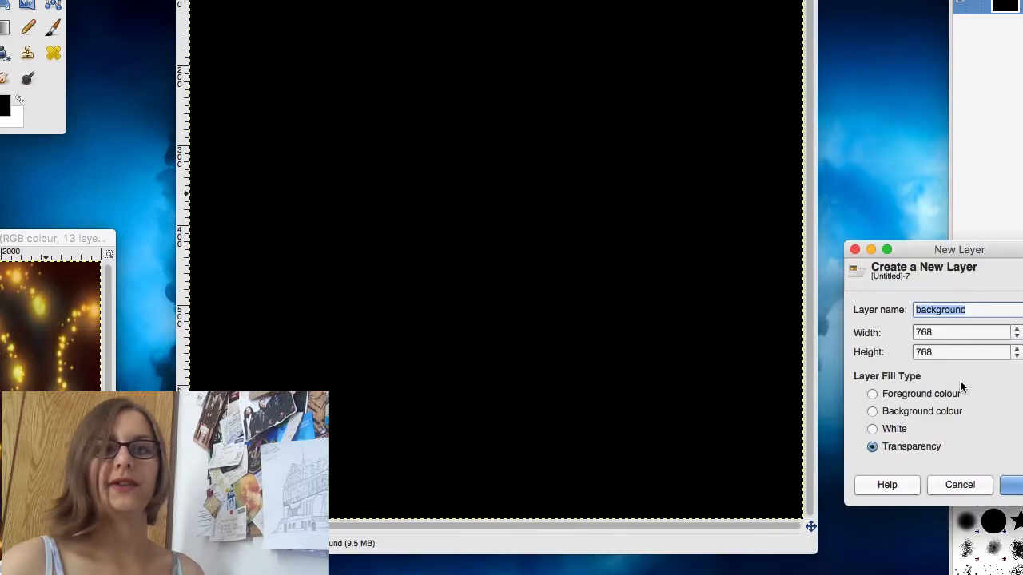
pyautogui.write('sparks')
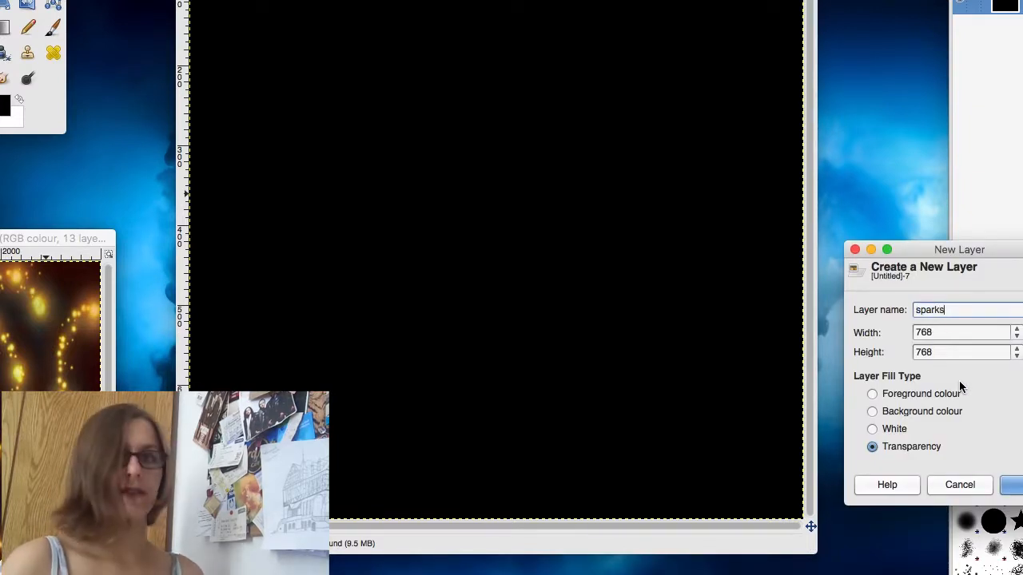
pyautogui.press('Return')
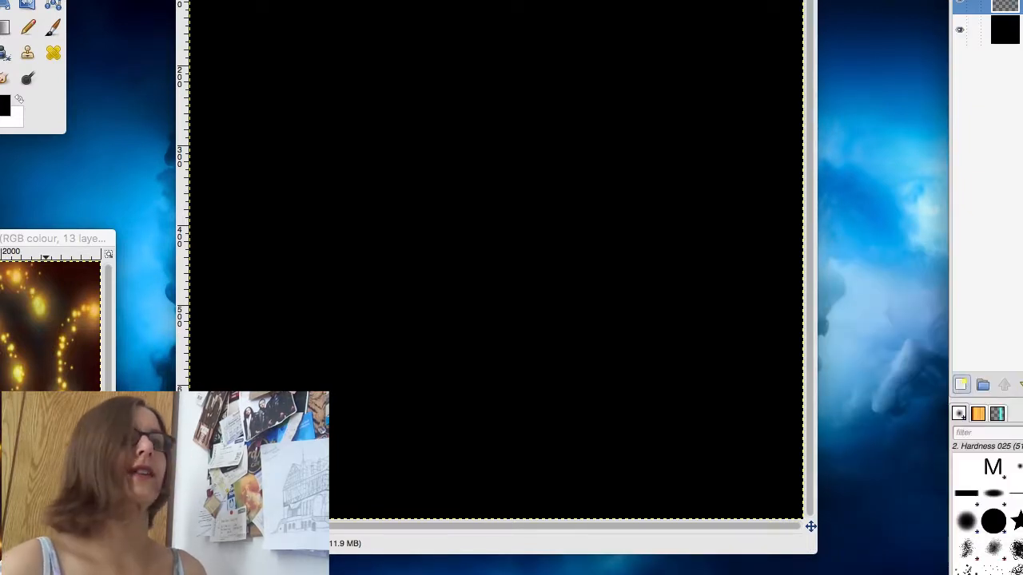
pyautogui.click(53, 27)
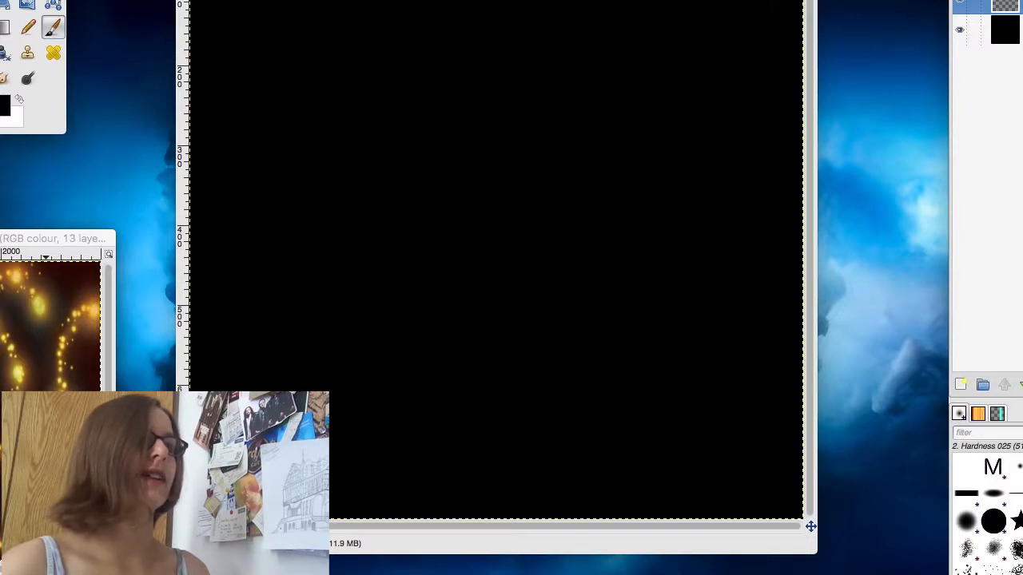
pyautogui.click(1015, 569)
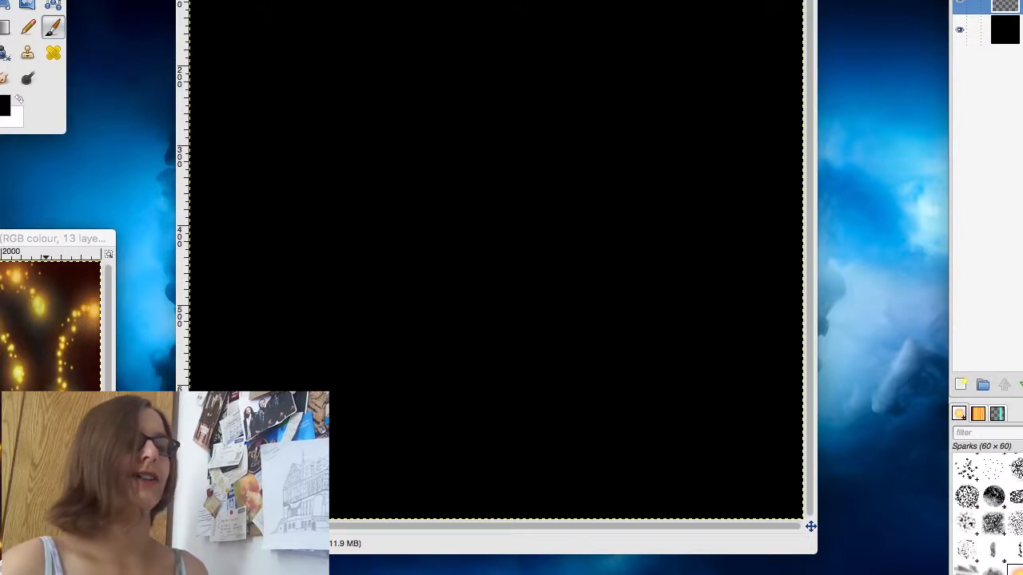
pyautogui.moveTo(503, 150)
pyautogui.mouseDown()
pyautogui.moveTo(534, 124)
pyautogui.moveTo(474, 99)
pyautogui.moveTo(342, 258)
pyautogui.moveTo(522, 319)
pyautogui.moveTo(616, 245)
pyautogui.moveTo(599, 116)
pyautogui.moveTo(469, 74)
pyautogui.moveTo(257, 182)
pyautogui.moveTo(196, 32)
pyautogui.mouseUp()
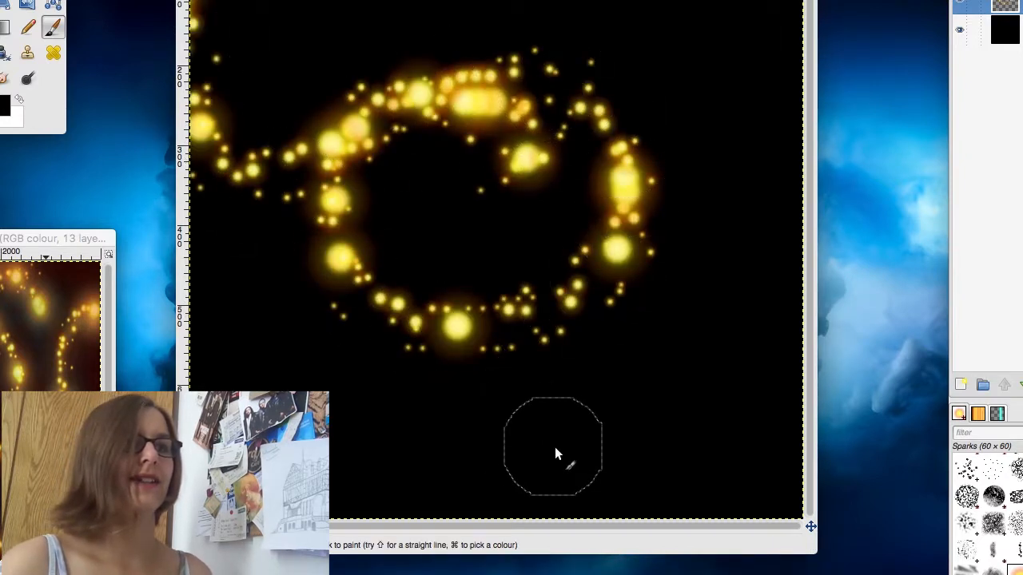
pyautogui.press('super+z')
pyautogui.press('super+z')
pyautogui.press('super+z')
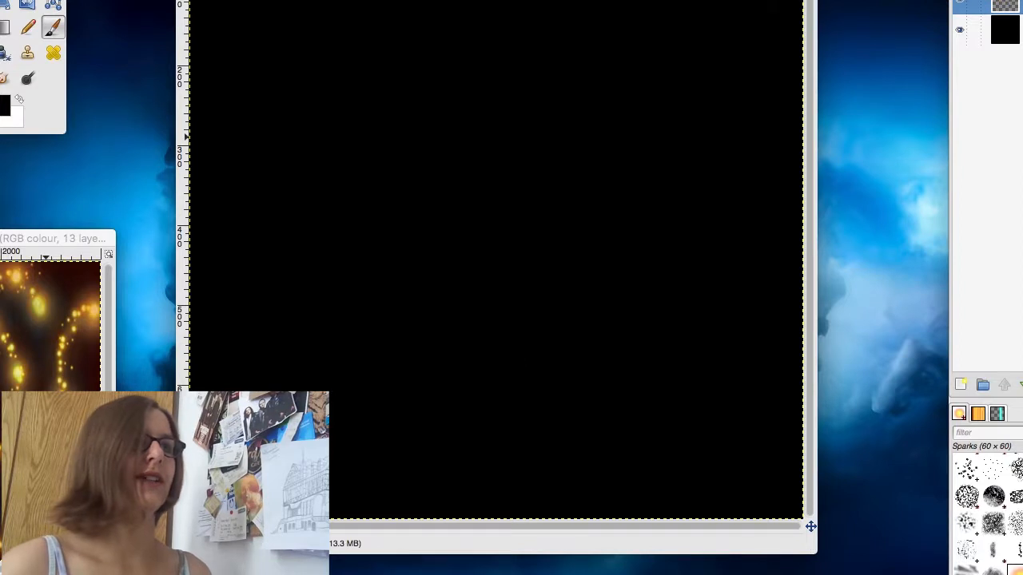
pyautogui.moveTo(627, 1); pyautogui.dragTo(679, 31)
pyautogui.press('super+z')
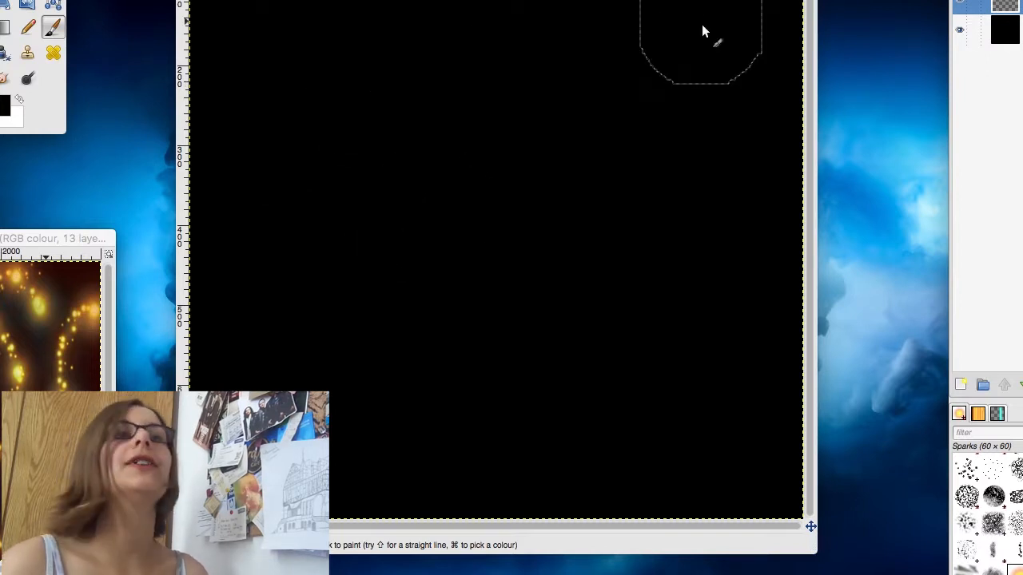
pyautogui.click(691, 30)
pyautogui.press('super+z')
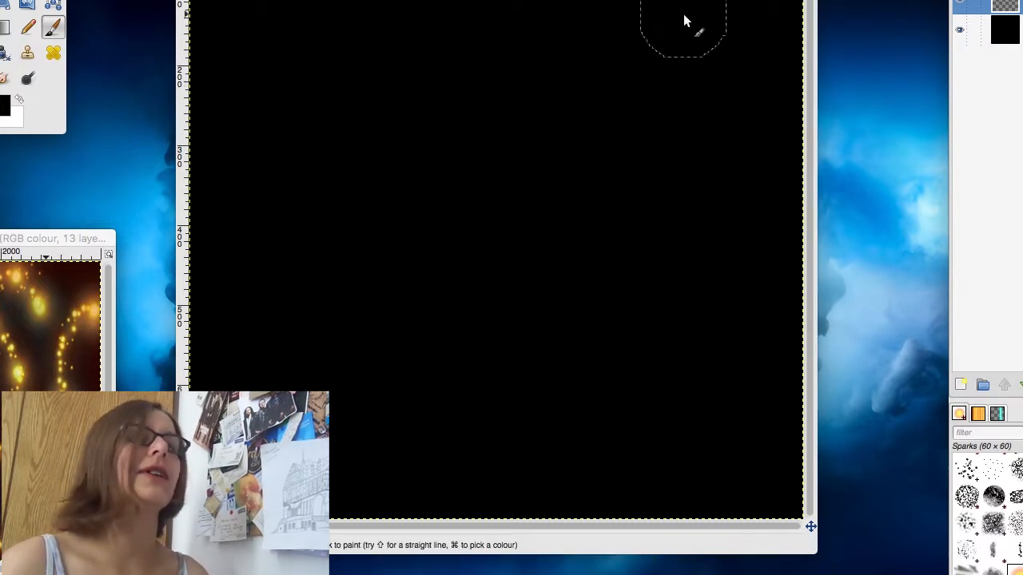
pyautogui.click(673, 9)
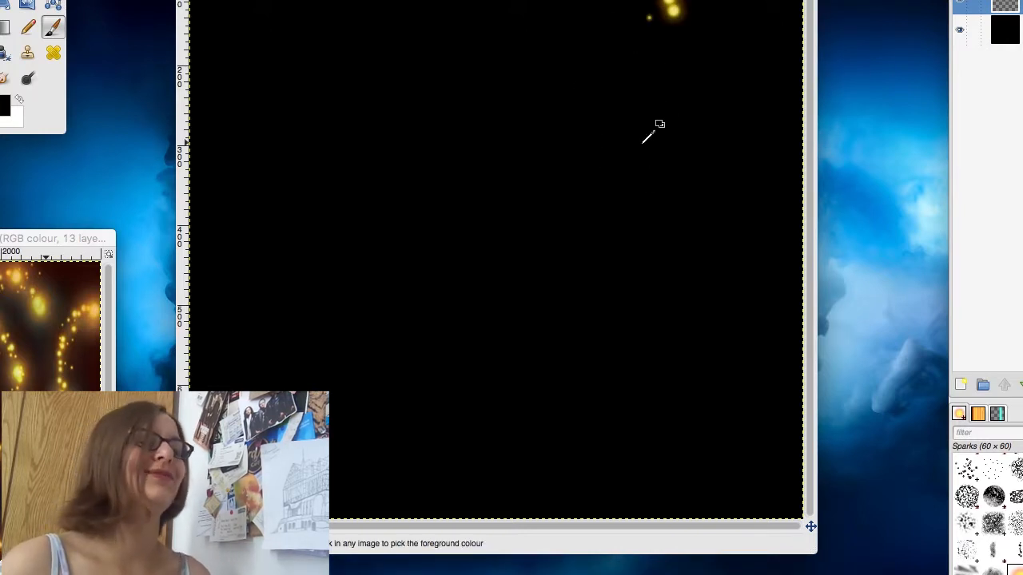
pyautogui.press('super+z')
# Step: Paint short spark trails in the canvas's lower-right corner and along its lower-left edge
pyautogui.click(713, 439)
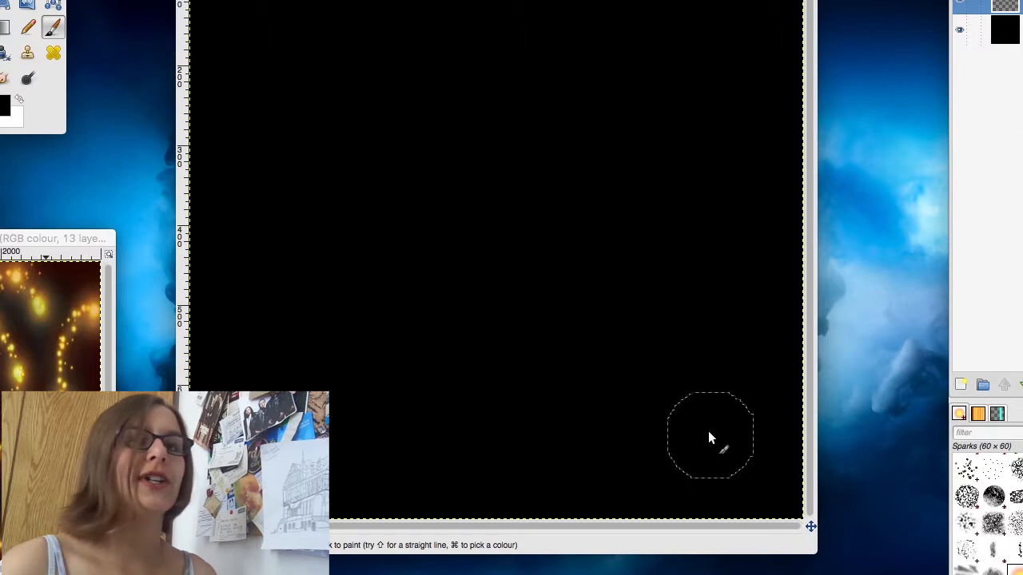
pyautogui.moveTo(745, 461); pyautogui.dragTo(738, 523)
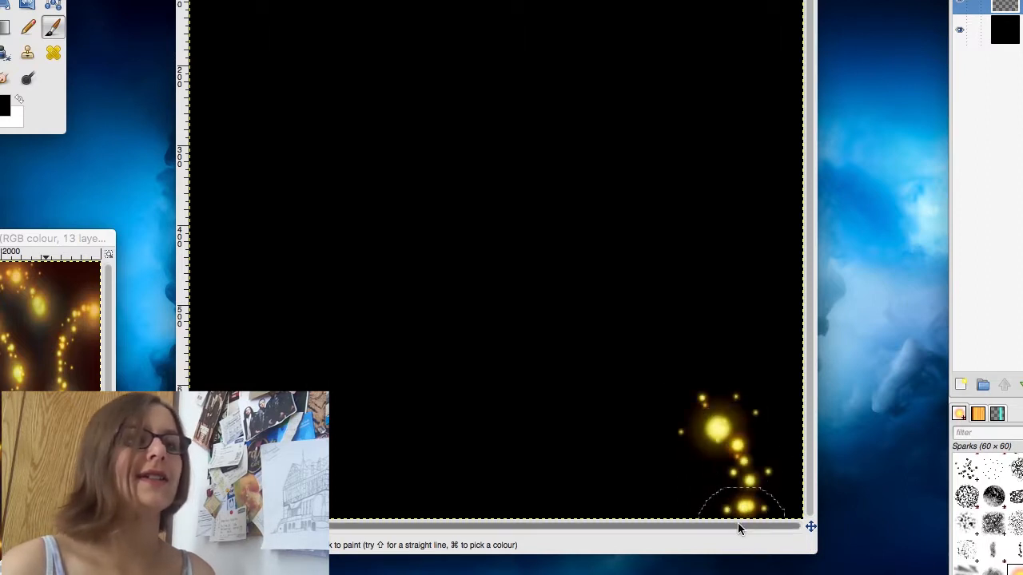
pyautogui.click(211, 306)
pyautogui.click(265, 352)
pyautogui.moveTo(256, 388); pyautogui.dragTo(230, 390)
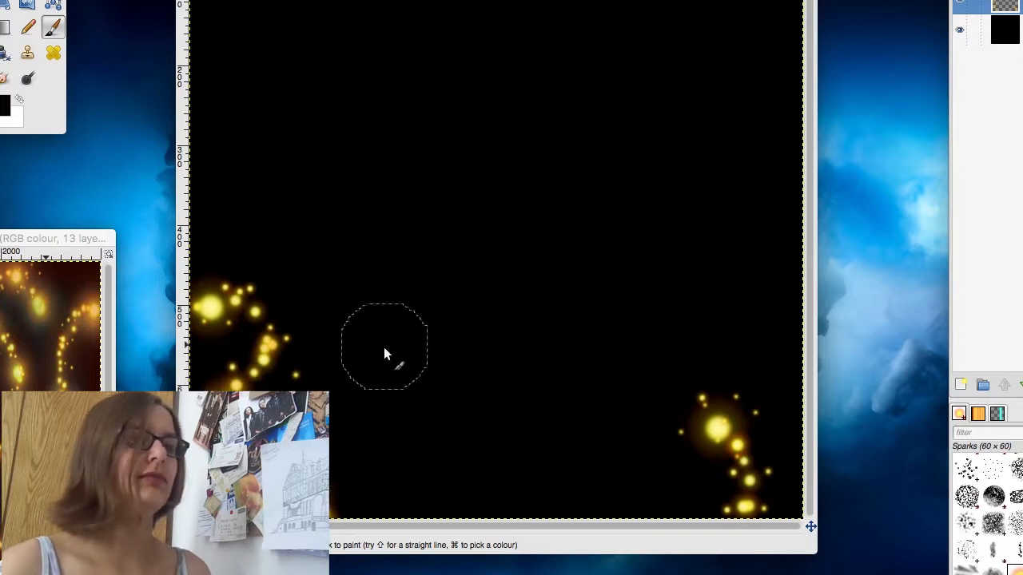
# Step: Paint a wavy spark trail across the lower canvas and up to the upper-right edge, plus a few sparks near the top
pyautogui.moveTo(321, 340)
pyautogui.mouseDown()
pyautogui.moveTo(344, 319)
pyautogui.moveTo(374, 317)
pyautogui.moveTo(421, 339)
pyautogui.moveTo(500, 445)
pyautogui.moveTo(562, 480)
pyautogui.moveTo(605, 459)
pyautogui.moveTo(616, 391)
pyautogui.mouseUp()
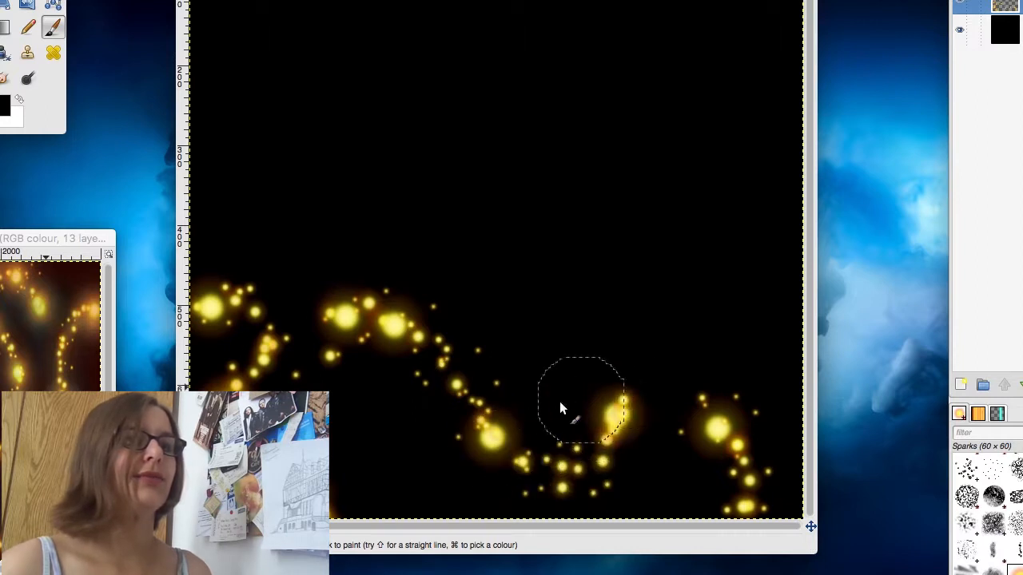
pyautogui.click(327, 356)
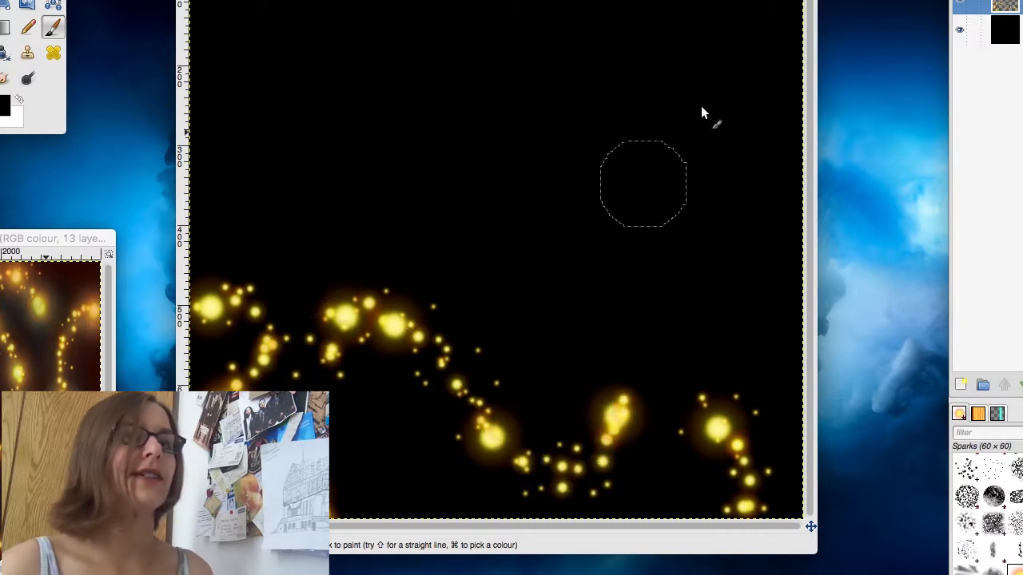
pyautogui.moveTo(791, 12)
pyautogui.mouseDown()
pyautogui.moveTo(722, 75)
pyautogui.moveTo(717, 237)
pyautogui.moveTo(679, 336)
pyautogui.moveTo(612, 418)
pyautogui.moveTo(605, 413)
pyautogui.mouseUp()
pyautogui.click(649, 49)
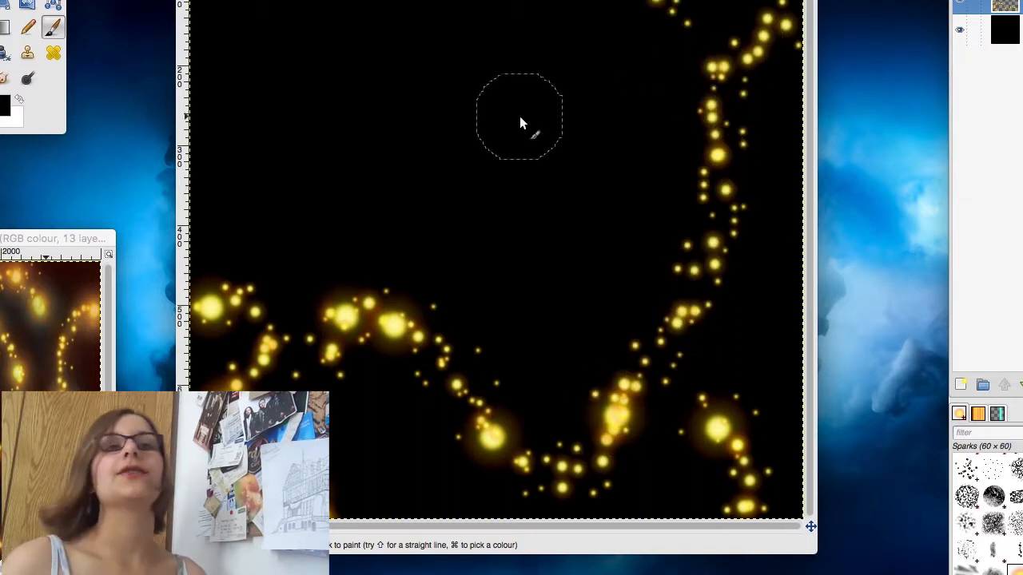
# Step: Paint a spark trail along the upper-left edge and a large spark spiral in the middle of the canvas
pyautogui.moveTo(231, 156)
pyautogui.mouseDown()
pyautogui.moveTo(222, 36)
pyautogui.moveTo(304, 2)
pyautogui.mouseUp()
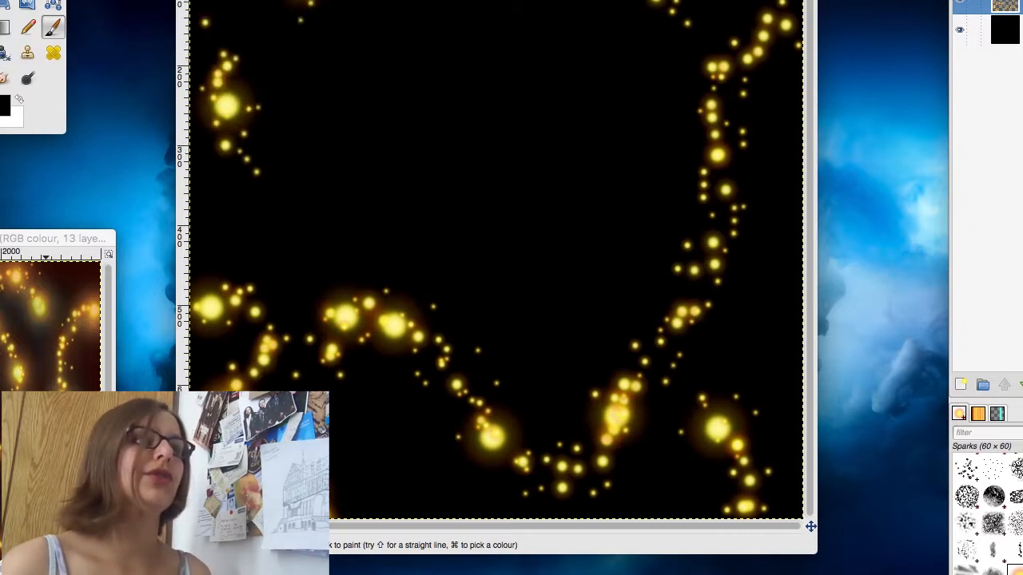
pyautogui.moveTo(392, 1)
pyautogui.mouseDown()
pyautogui.moveTo(387, 126)
pyautogui.moveTo(416, 163)
pyautogui.moveTo(452, 162)
pyautogui.moveTo(471, 112)
pyautogui.moveTo(529, 49)
pyautogui.moveTo(594, 54)
pyautogui.moveTo(630, 136)
pyautogui.moveTo(622, 239)
pyautogui.moveTo(545, 308)
pyautogui.moveTo(495, 293)
pyautogui.moveTo(469, 204)
pyautogui.moveTo(553, 151)
pyautogui.moveTo(527, 217)
pyautogui.mouseUp()
pyautogui.press('super+z')
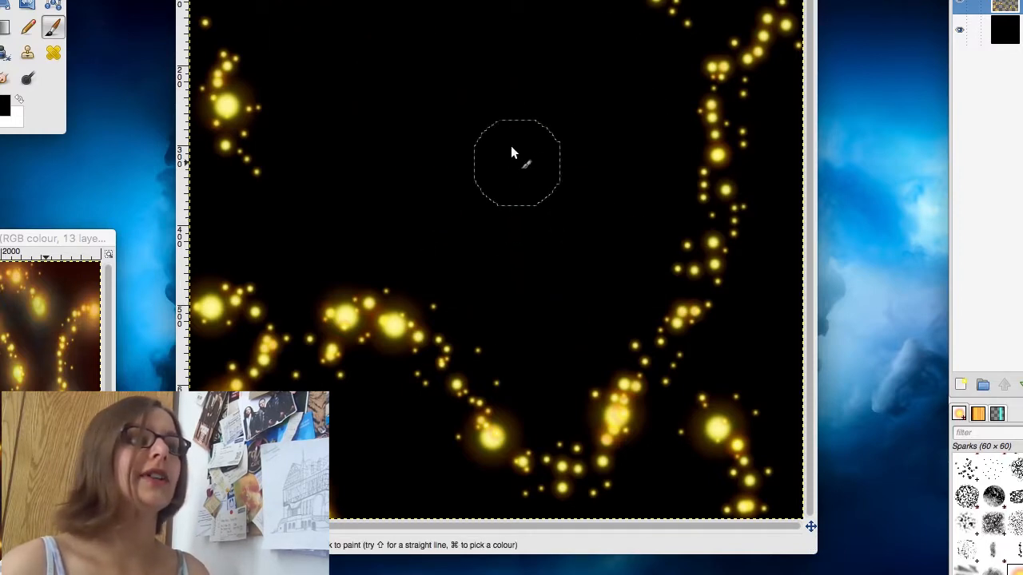
pyautogui.click(488, 158)
pyautogui.moveTo(507, 171)
pyautogui.mouseDown()
pyautogui.moveTo(555, 128)
pyautogui.moveTo(531, 106)
pyautogui.moveTo(479, 99)
pyautogui.moveTo(442, 123)
pyautogui.moveTo(417, 168)
pyautogui.moveTo(436, 228)
pyautogui.moveTo(500, 267)
pyautogui.moveTo(549, 266)
pyautogui.moveTo(617, 238)
pyautogui.moveTo(638, 172)
pyautogui.moveTo(625, 101)
pyautogui.moveTo(582, 38)
pyautogui.moveTo(513, 8)
pyautogui.moveTo(450, 33)
pyautogui.moveTo(361, 126)
pyautogui.moveTo(320, 97)
pyautogui.moveTo(324, 8)
pyautogui.mouseUp()
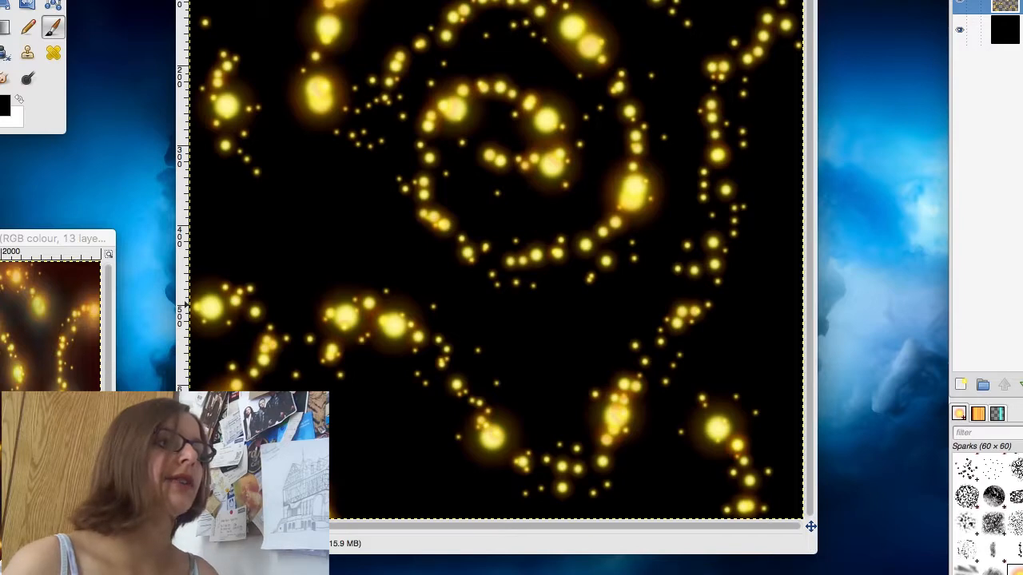
# Step: Add a transparent layer named glow and move it below the sparks layer
pyautogui.click(962, 385)
pyautogui.write('glow')
pyautogui.press('Return')
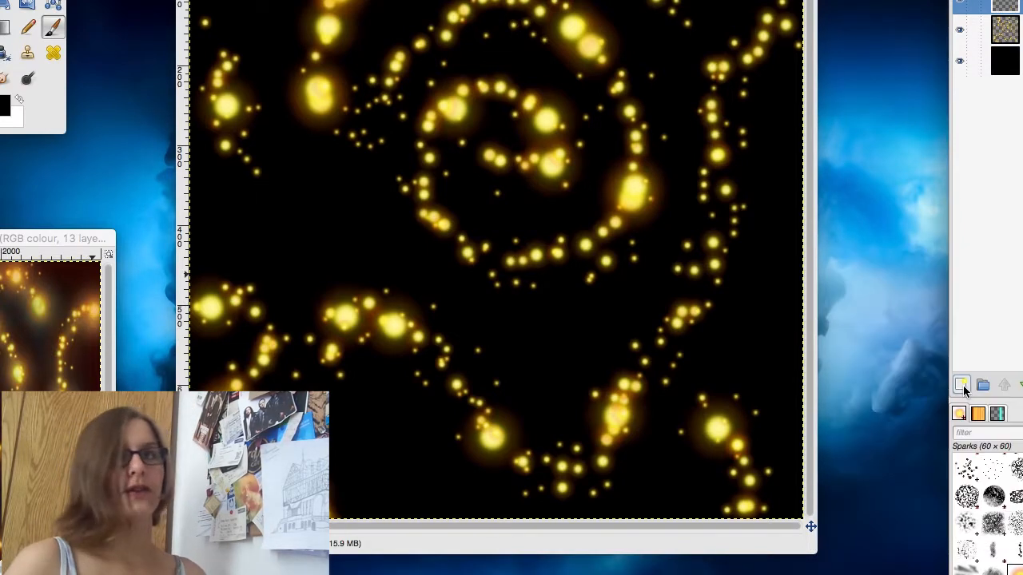
pyautogui.click(1021, 385)
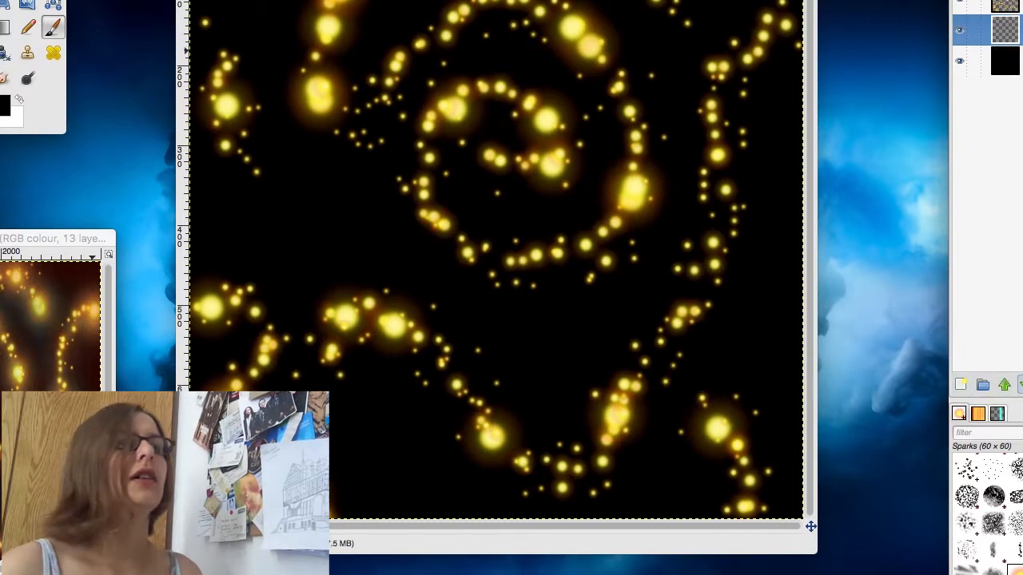
# Step: Glance at the finished reference image, pick light yellow from a spark as the foreground colour, and switch to the tool for painting the glow
pyautogui.click(2, 285)
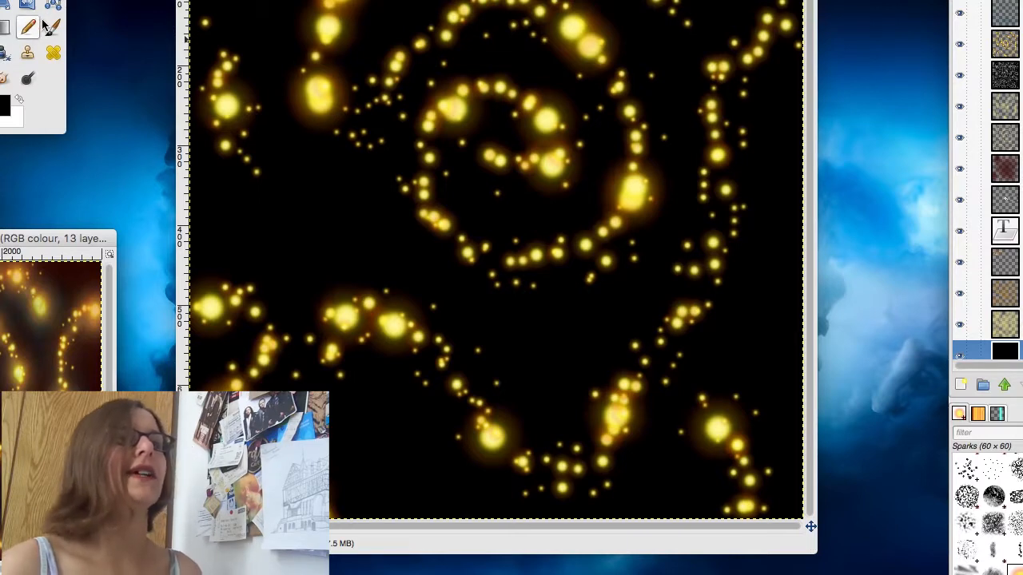
pyautogui.click(601, 3)
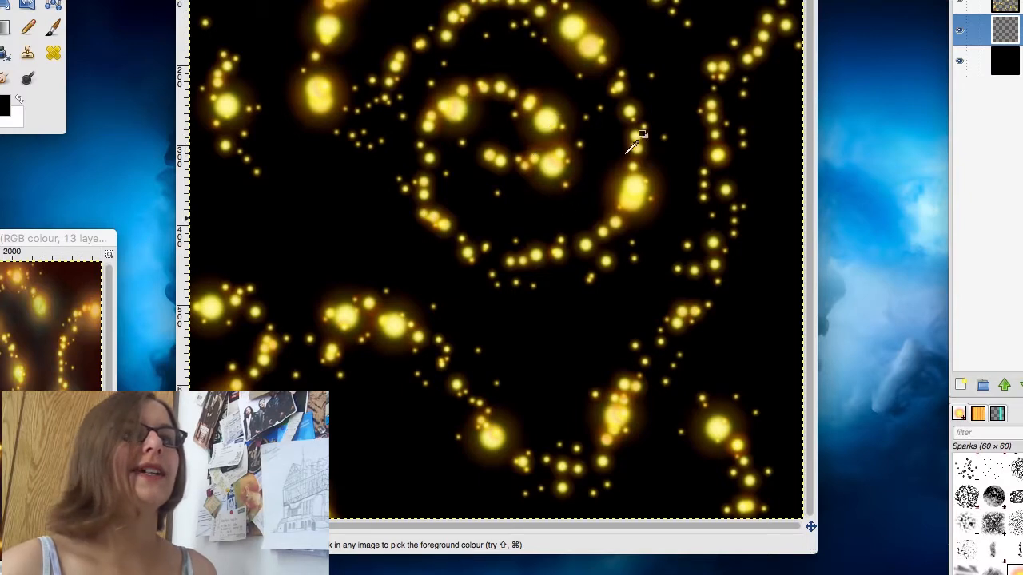
pyautogui.click(984, 3)
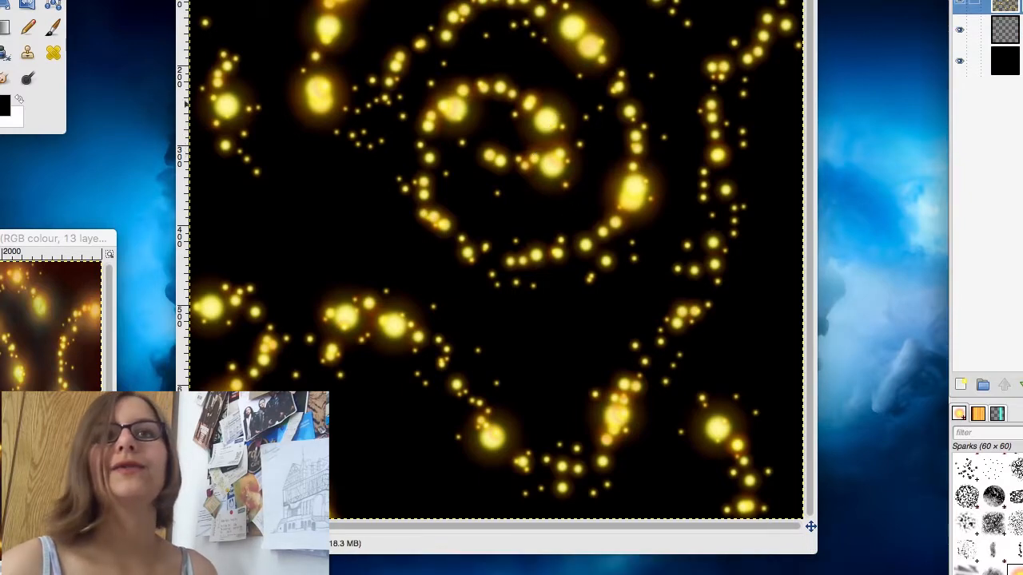
pyautogui.click(550, 169)
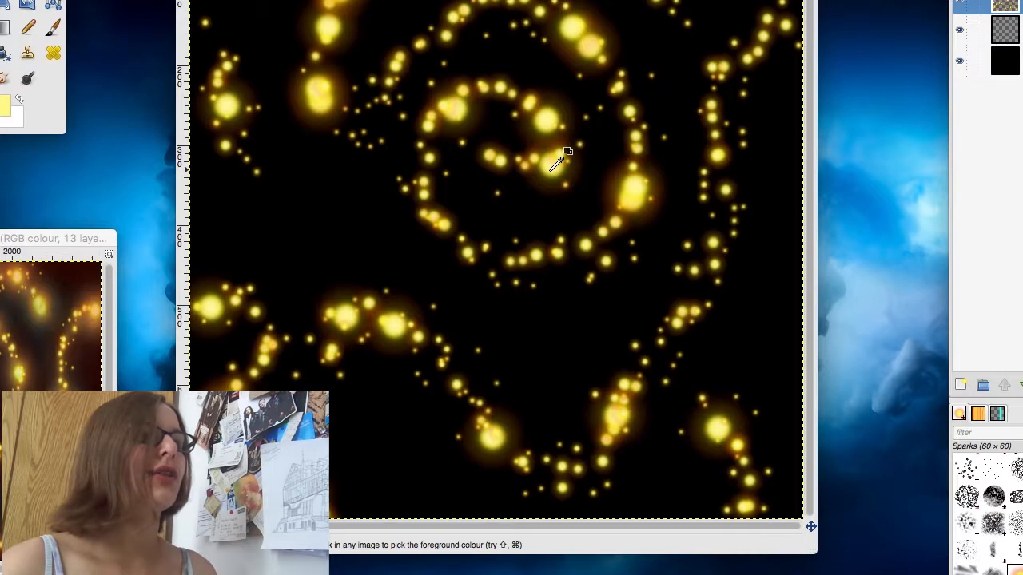
pyautogui.click(0, 52)
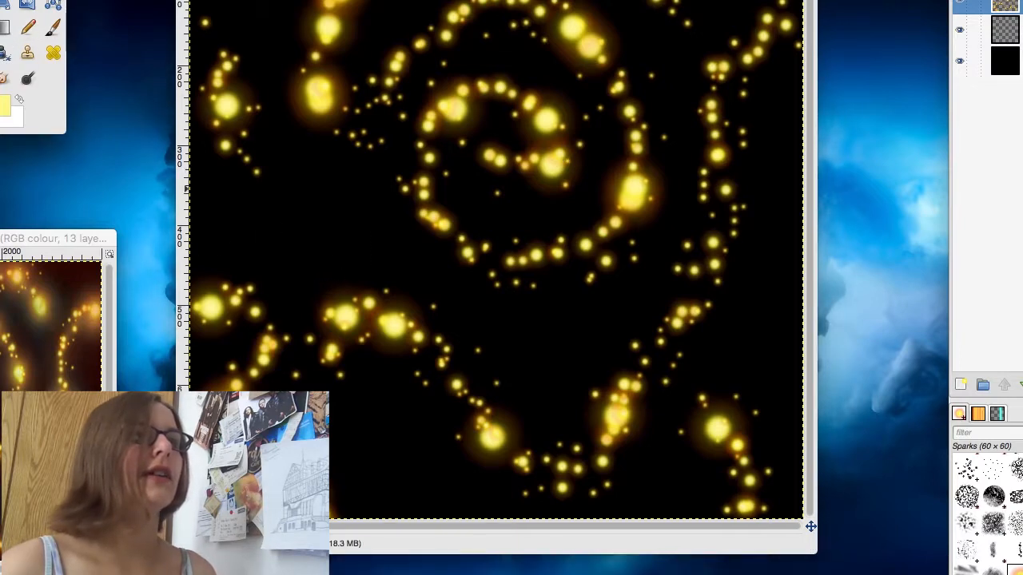
pyautogui.moveTo(302, 224); pyautogui.dragTo(378, 153)
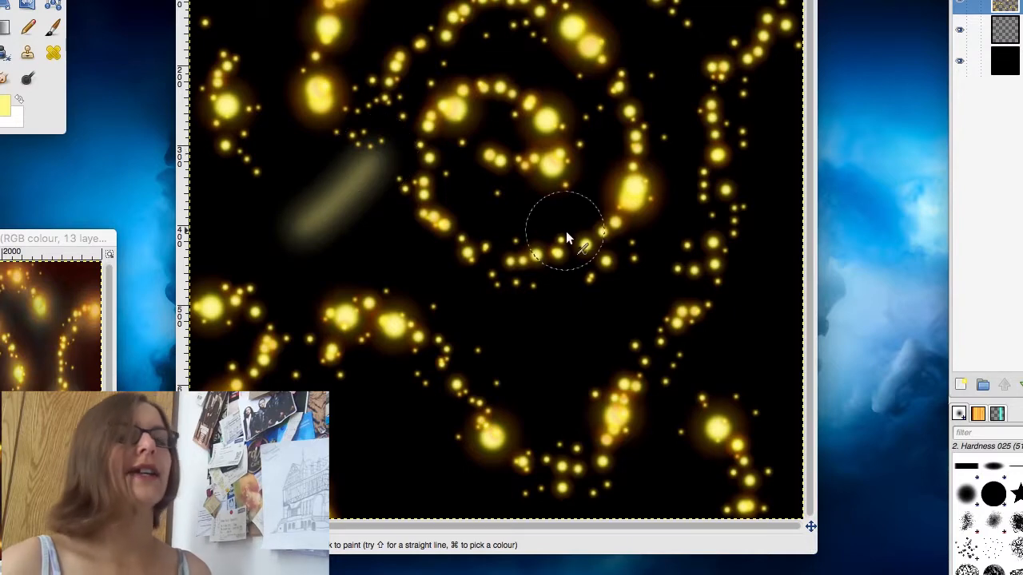
pyautogui.press('super+z')
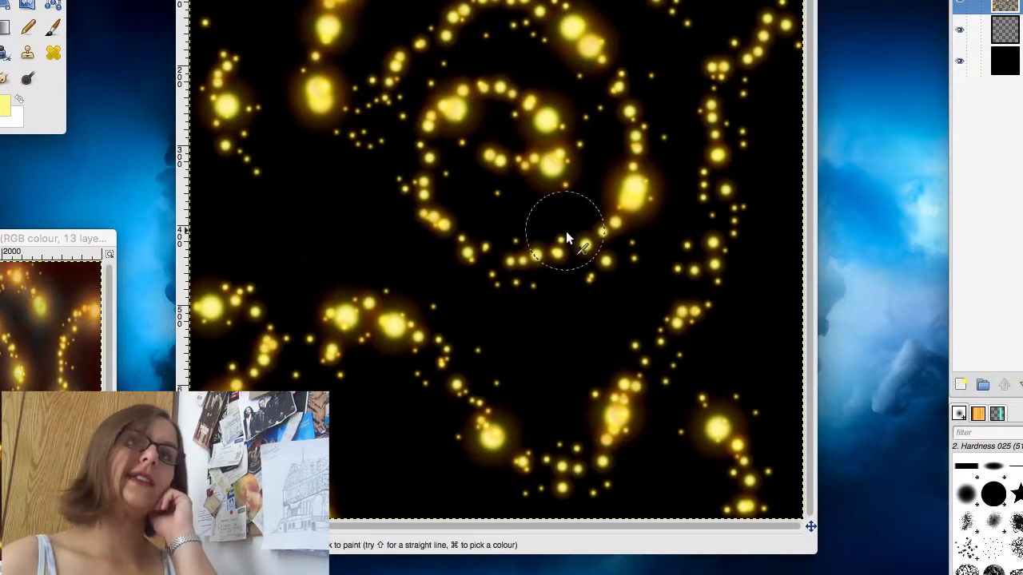
pyautogui.moveTo(783, 24)
pyautogui.mouseDown()
pyautogui.moveTo(734, 74)
pyautogui.moveTo(711, 134)
pyautogui.moveTo(727, 200)
pyautogui.moveTo(686, 310)
pyautogui.mouseUp()
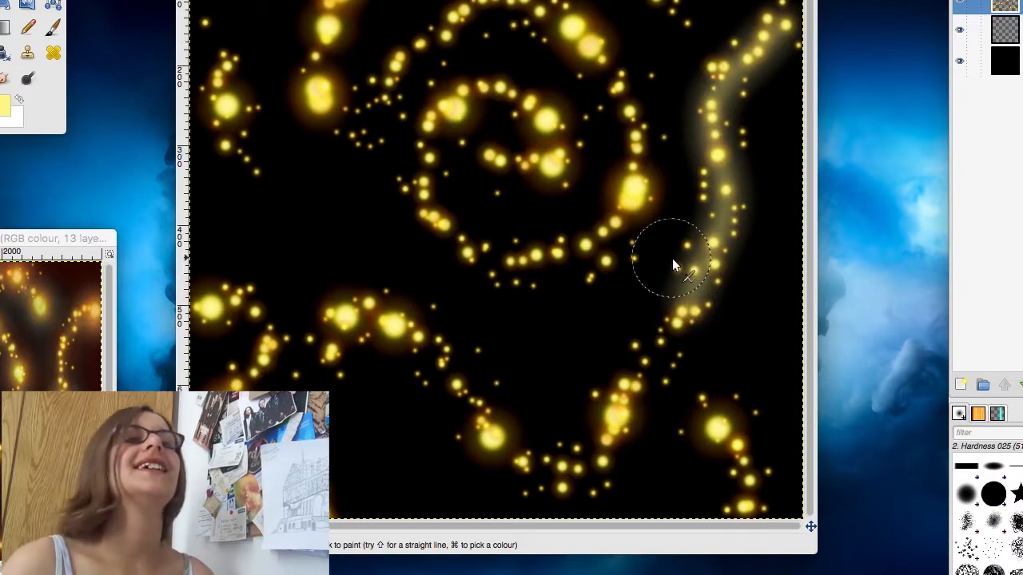
pyautogui.press('super')
pyautogui.press('super+z')
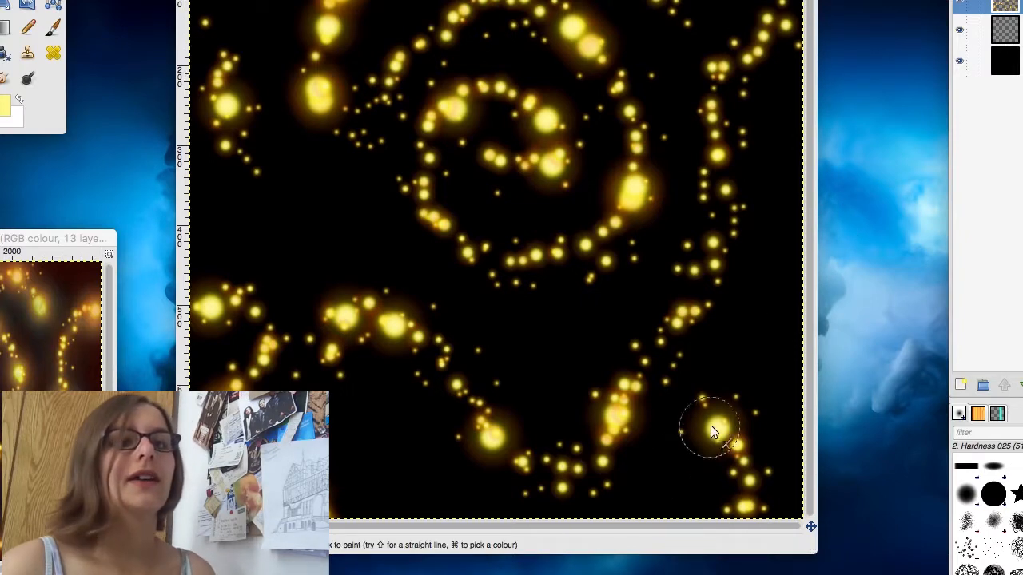
# Step: Try painting a soft light yellow glow over the spark trails and the central spiral
pyautogui.moveTo(731, 432); pyautogui.dragTo(748, 529)
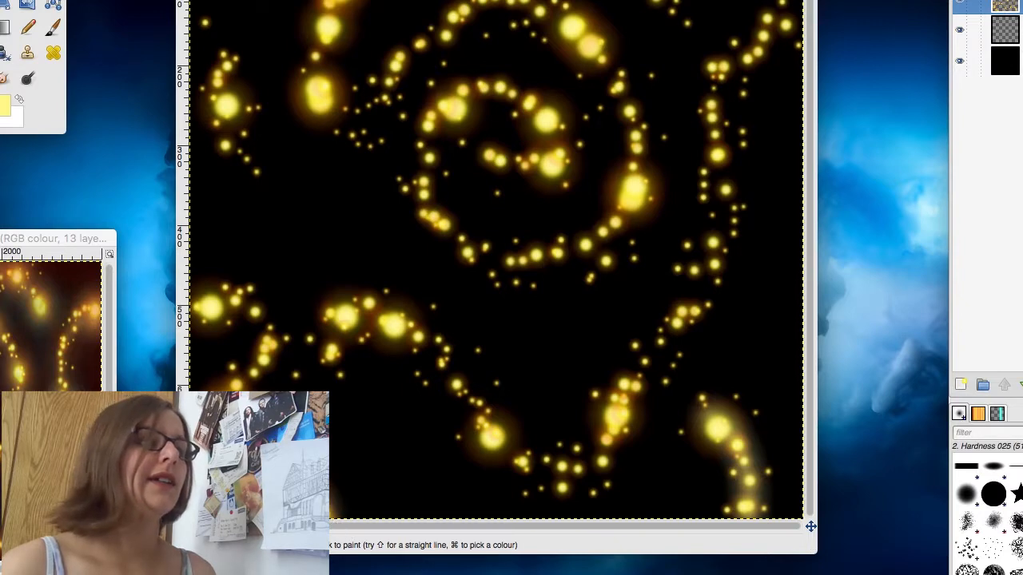
pyautogui.moveTo(302, 347)
pyautogui.mouseDown()
pyautogui.moveTo(346, 384)
pyautogui.moveTo(328, 350)
pyautogui.moveTo(367, 303)
pyautogui.mouseUp()
pyautogui.moveTo(408, 339)
pyautogui.mouseDown()
pyautogui.moveTo(500, 447)
pyautogui.moveTo(550, 474)
pyautogui.moveTo(580, 473)
pyautogui.moveTo(688, 306)
pyautogui.moveTo(706, 249)
pyautogui.mouseUp()
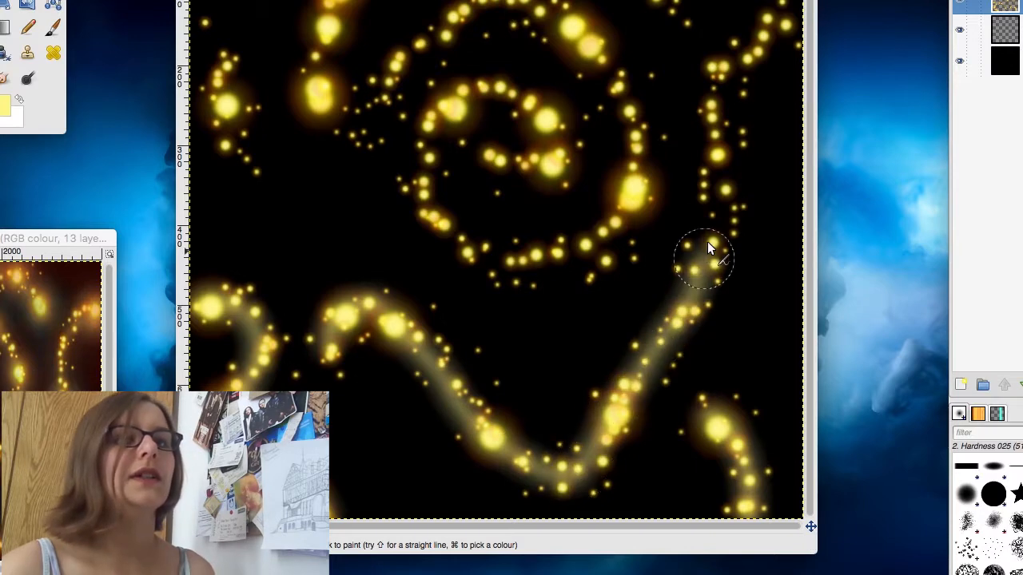
pyautogui.moveTo(710, 144)
pyautogui.mouseDown()
pyautogui.moveTo(754, 27)
pyautogui.moveTo(800, 32)
pyautogui.moveTo(803, 16)
pyautogui.mouseUp()
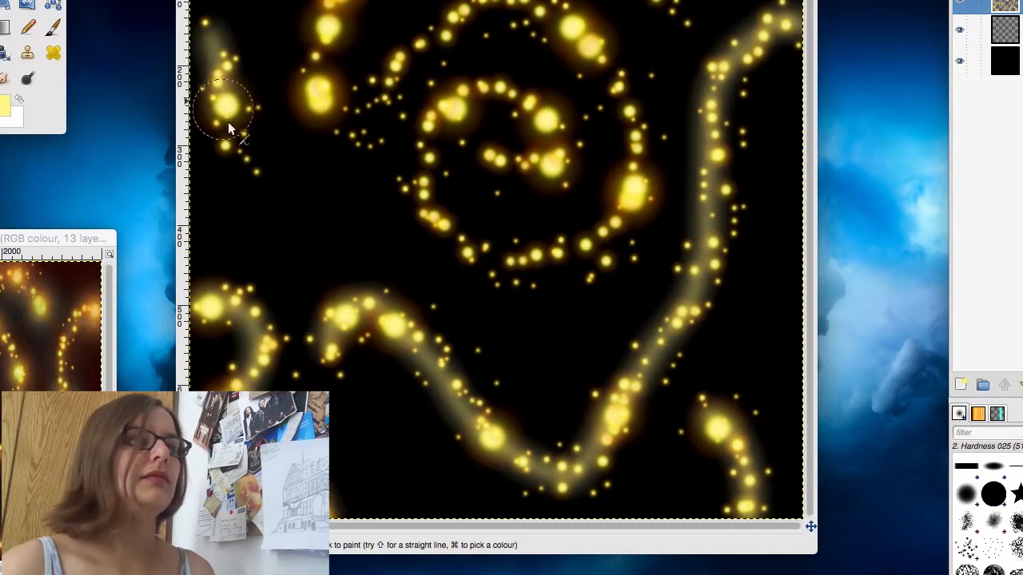
pyautogui.moveTo(250, 171); pyautogui.dragTo(258, 173)
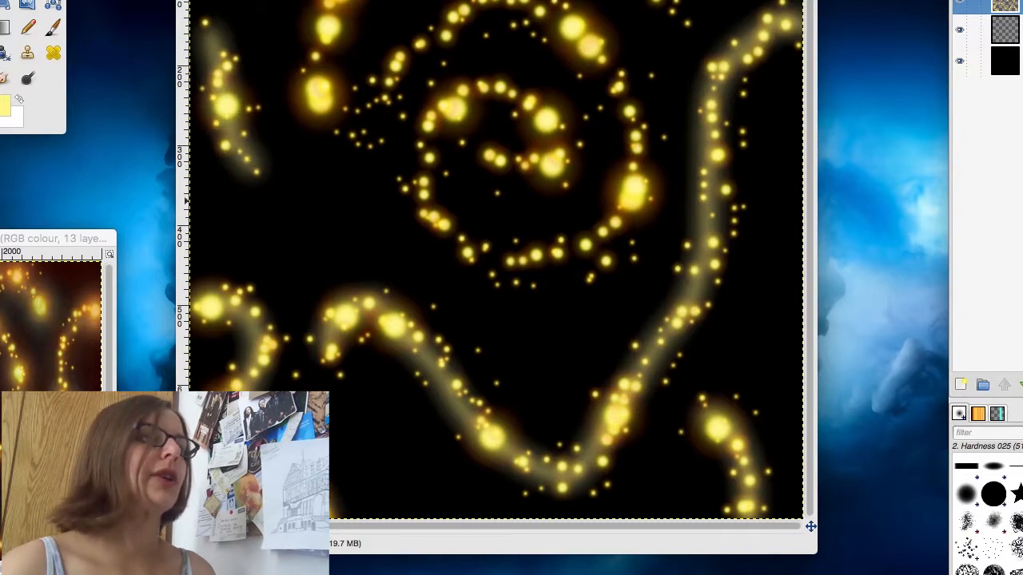
pyautogui.moveTo(327, 113); pyautogui.dragTo(322, 2)
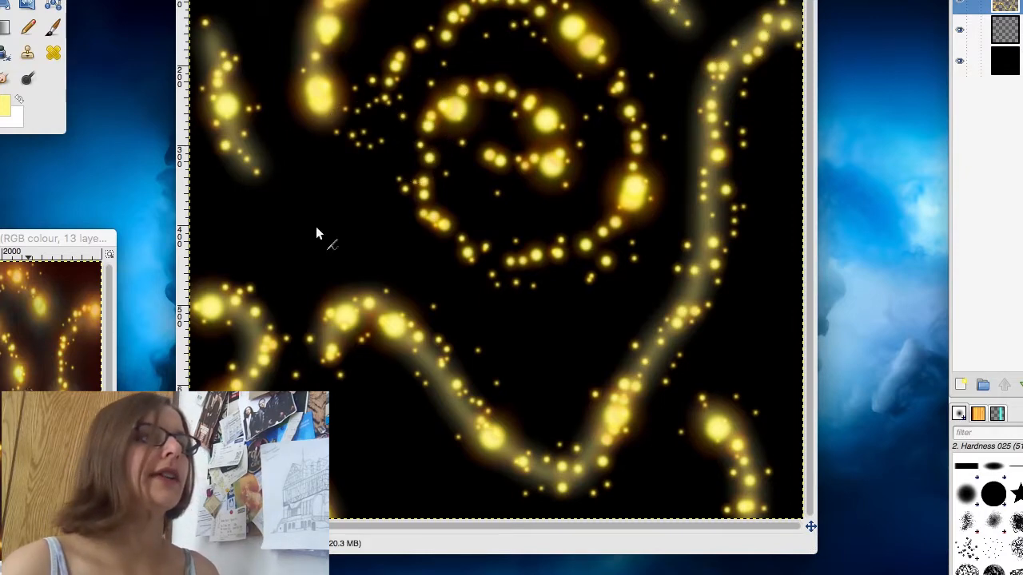
pyautogui.moveTo(397, 89)
pyautogui.mouseDown()
pyautogui.moveTo(473, 18)
pyautogui.moveTo(557, 13)
pyautogui.moveTo(618, 82)
pyautogui.moveTo(630, 160)
pyautogui.mouseUp()
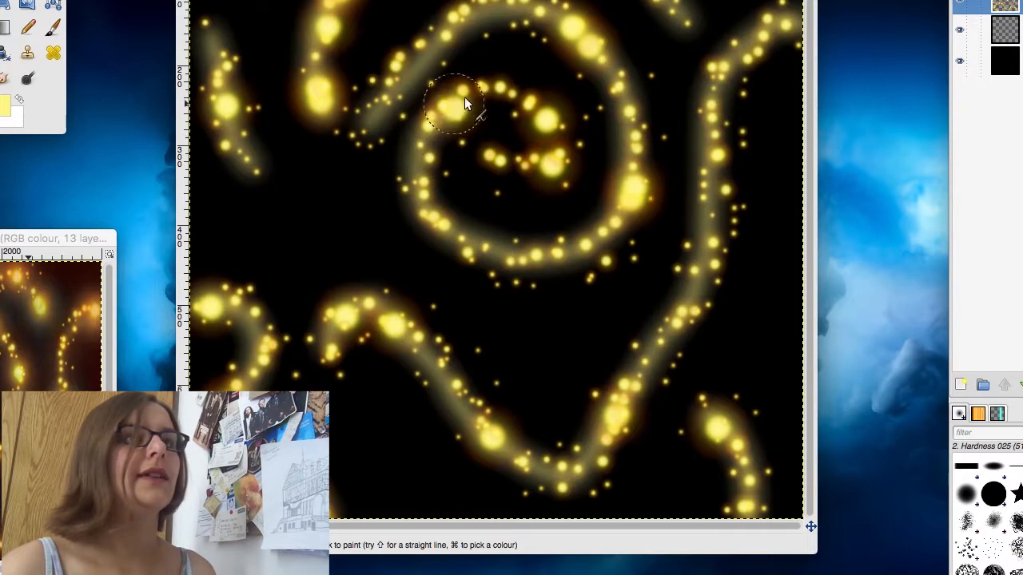
pyautogui.moveTo(465, 98)
pyautogui.mouseDown()
pyautogui.moveTo(497, 96)
pyautogui.moveTo(544, 114)
pyautogui.mouseUp()
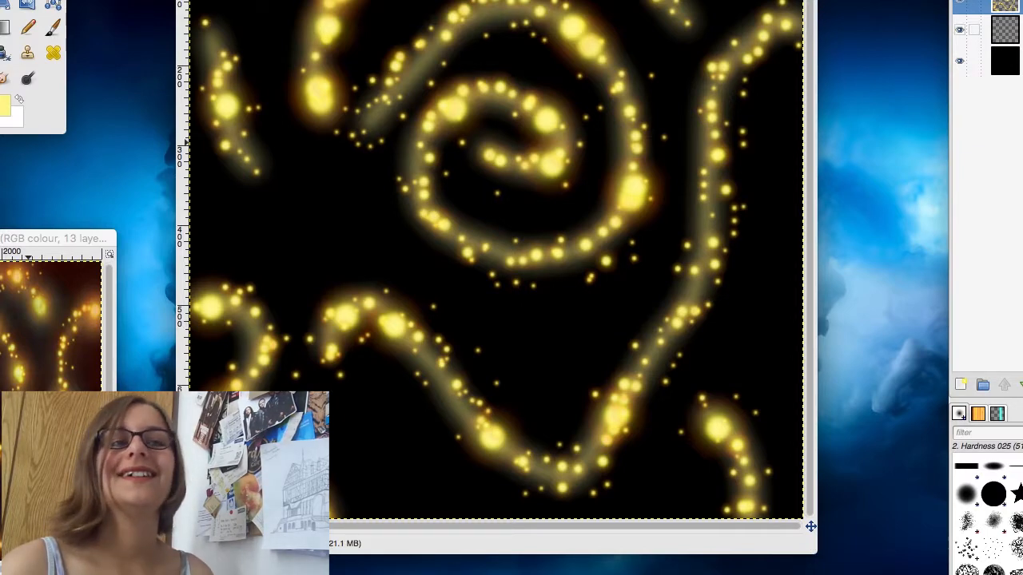
# Step: Undo all the glow strokes painted on the sparks layer
pyautogui.press('super+z')
pyautogui.press('super+z')
pyautogui.press('super+z')
pyautogui.press('super+z')
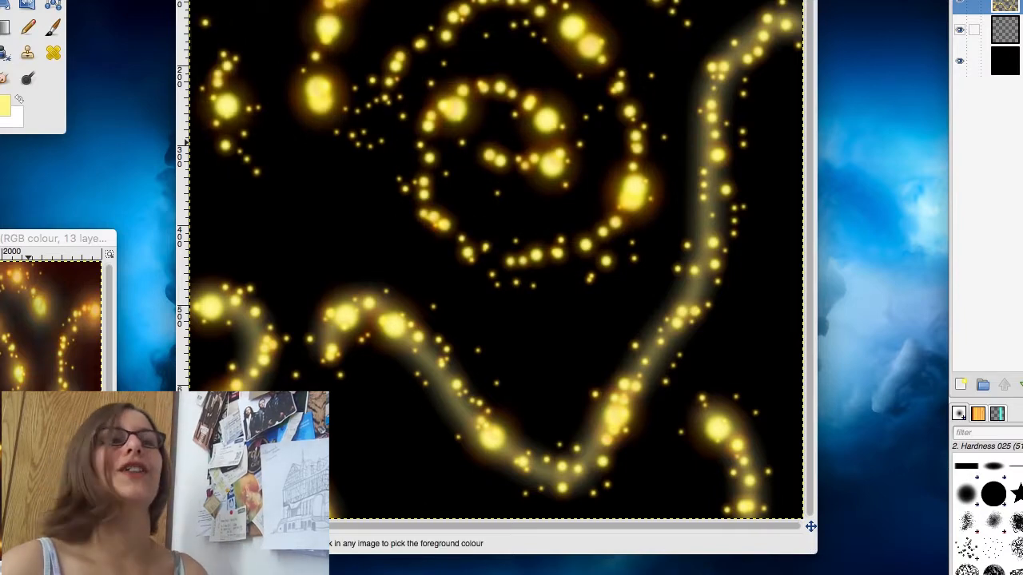
pyautogui.press('super+z')
pyautogui.press('super+z')
pyautogui.press('super+z')
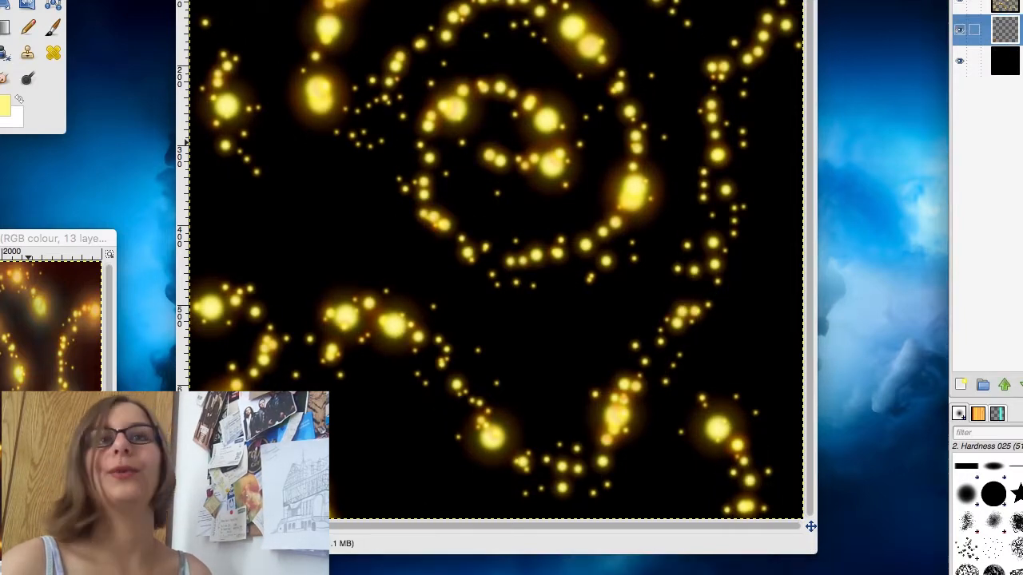
# Step: On the glow layer, paint a soft light yellow glow along all the spark trails and the central spiral
pyautogui.moveTo(722, 429)
pyautogui.mouseDown()
pyautogui.moveTo(745, 462)
pyautogui.moveTo(745, 523)
pyautogui.mouseUp()
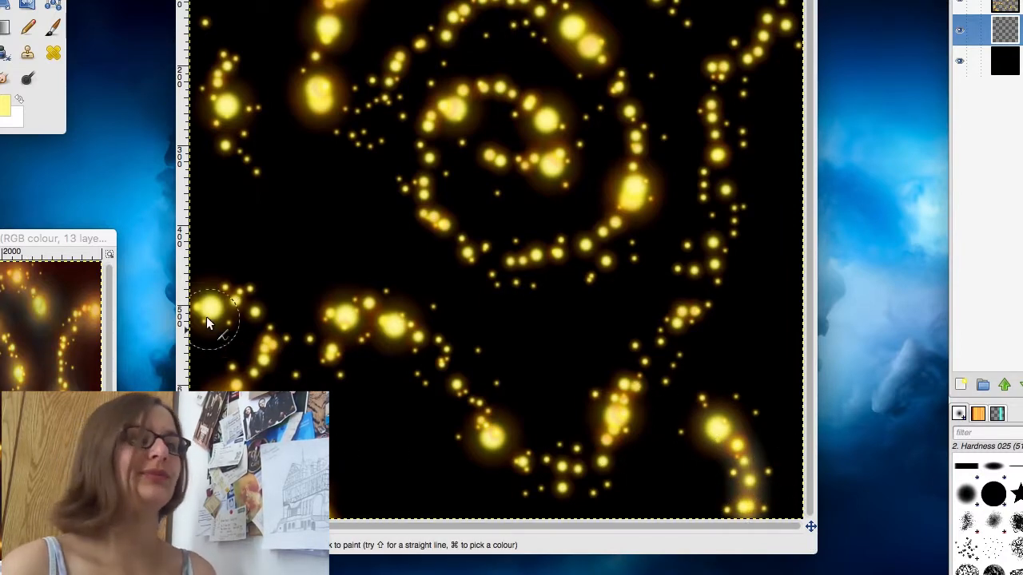
pyautogui.moveTo(265, 353)
pyautogui.mouseDown()
pyautogui.moveTo(236, 378)
pyautogui.moveTo(337, 519)
pyautogui.mouseUp()
pyautogui.moveTo(229, 46)
pyautogui.mouseDown()
pyautogui.moveTo(223, 136)
pyautogui.moveTo(256, 171)
pyautogui.mouseUp()
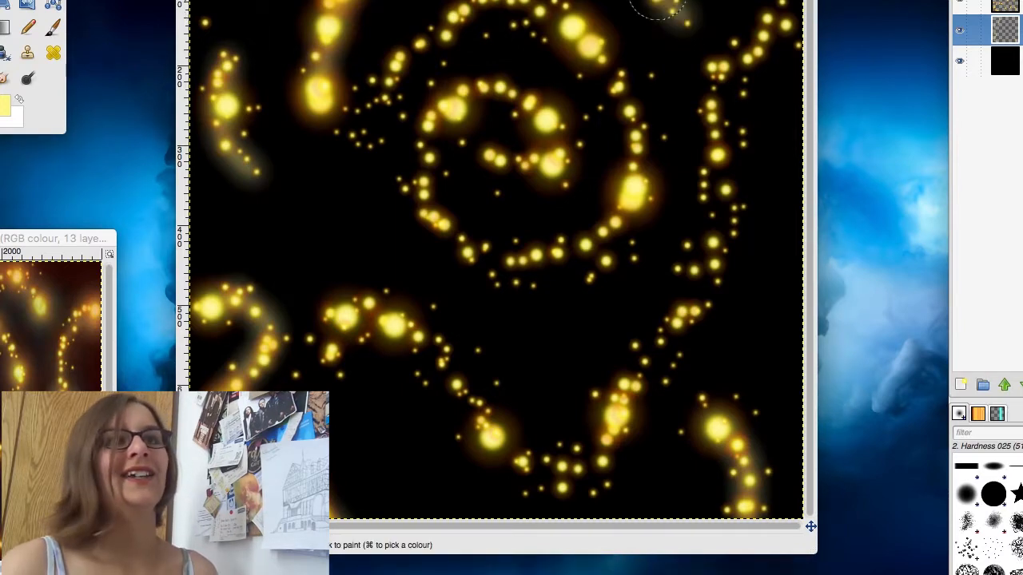
pyautogui.moveTo(797, 24)
pyautogui.mouseDown()
pyautogui.moveTo(745, 49)
pyautogui.moveTo(732, 72)
pyautogui.moveTo(702, 314)
pyautogui.mouseUp()
pyautogui.moveTo(639, 386)
pyautogui.mouseDown()
pyautogui.moveTo(555, 470)
pyautogui.moveTo(513, 441)
pyautogui.mouseUp()
pyautogui.moveTo(456, 375); pyautogui.dragTo(435, 347)
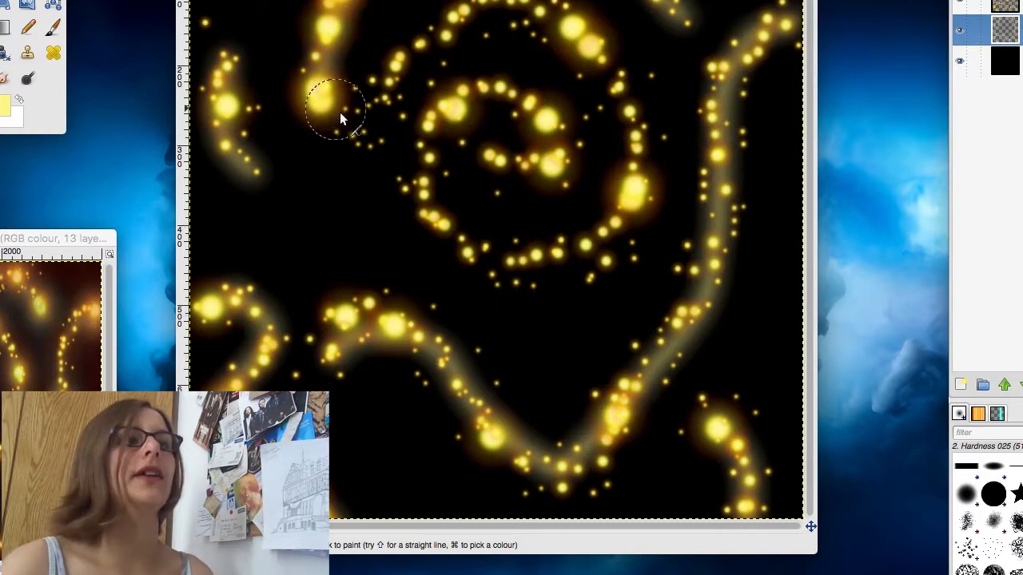
pyautogui.moveTo(405, 83)
pyautogui.mouseDown()
pyautogui.moveTo(426, 52)
pyautogui.moveTo(473, 19)
pyautogui.moveTo(529, 12)
pyautogui.moveTo(560, 26)
pyautogui.moveTo(601, 56)
pyautogui.moveTo(634, 134)
pyautogui.moveTo(631, 230)
pyautogui.moveTo(606, 259)
pyautogui.moveTo(609, 251)
pyautogui.moveTo(575, 268)
pyautogui.moveTo(524, 267)
pyautogui.moveTo(453, 244)
pyautogui.moveTo(418, 194)
pyautogui.moveTo(421, 153)
pyautogui.moveTo(449, 96)
pyautogui.moveTo(476, 91)
pyautogui.moveTo(548, 135)
pyautogui.moveTo(557, 176)
pyautogui.mouseUp()
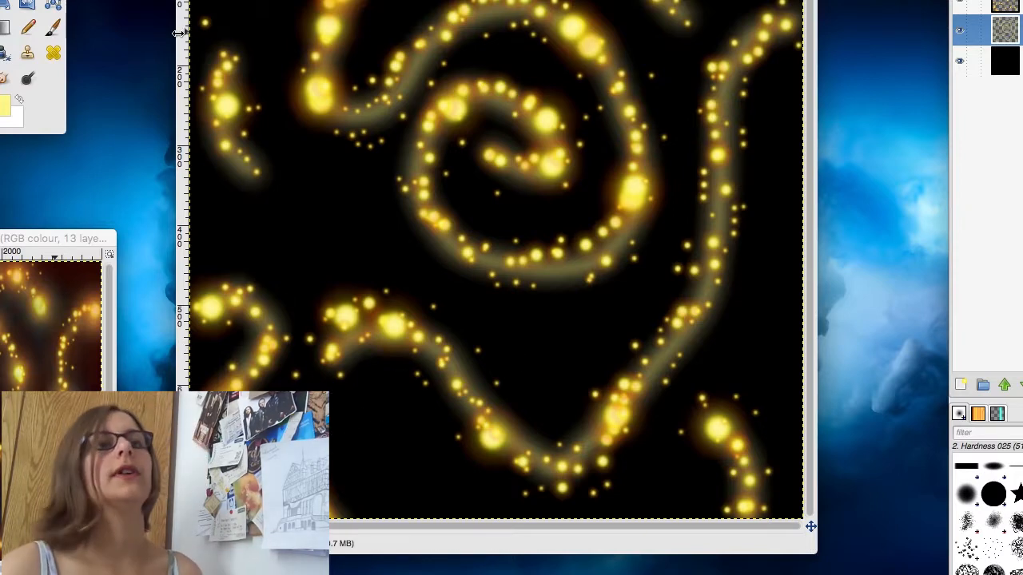
# Step: Pick orange from a spark on the sparks layer and darken the foreground colour to deep red 9c1700
pyautogui.press('o')
pyautogui.click(990, 4)
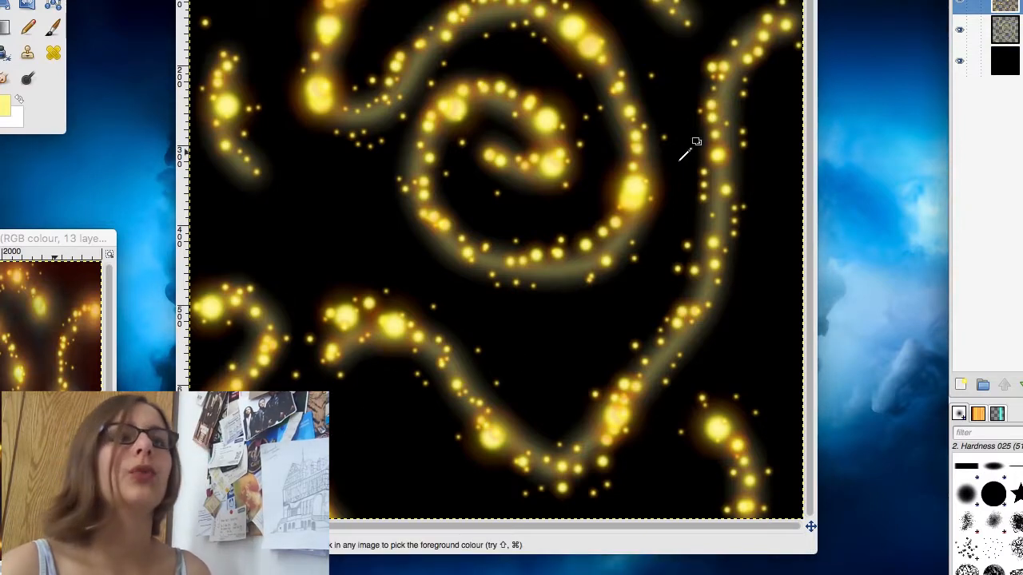
pyautogui.click(616, 184)
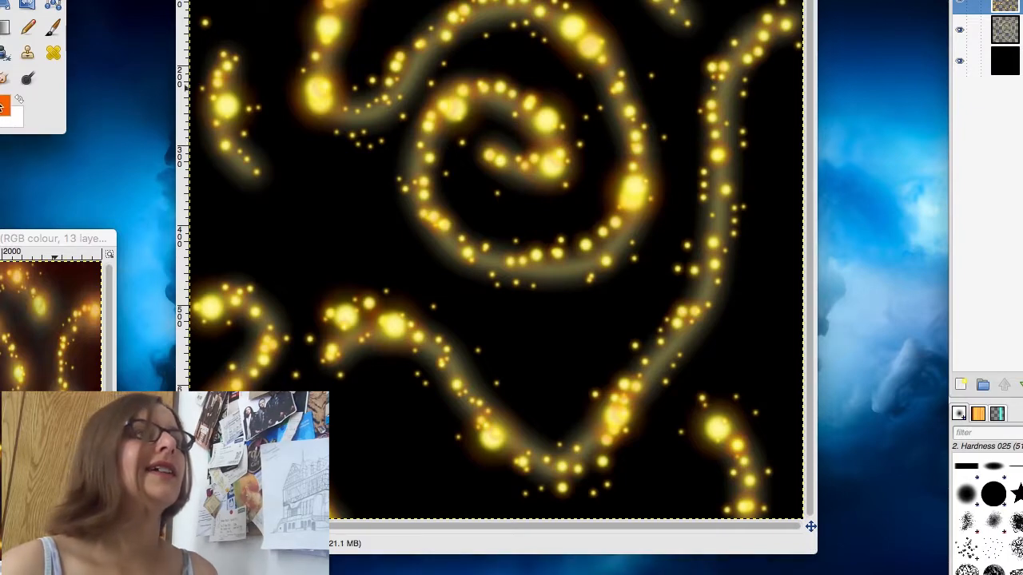
pyautogui.click(3, 106)
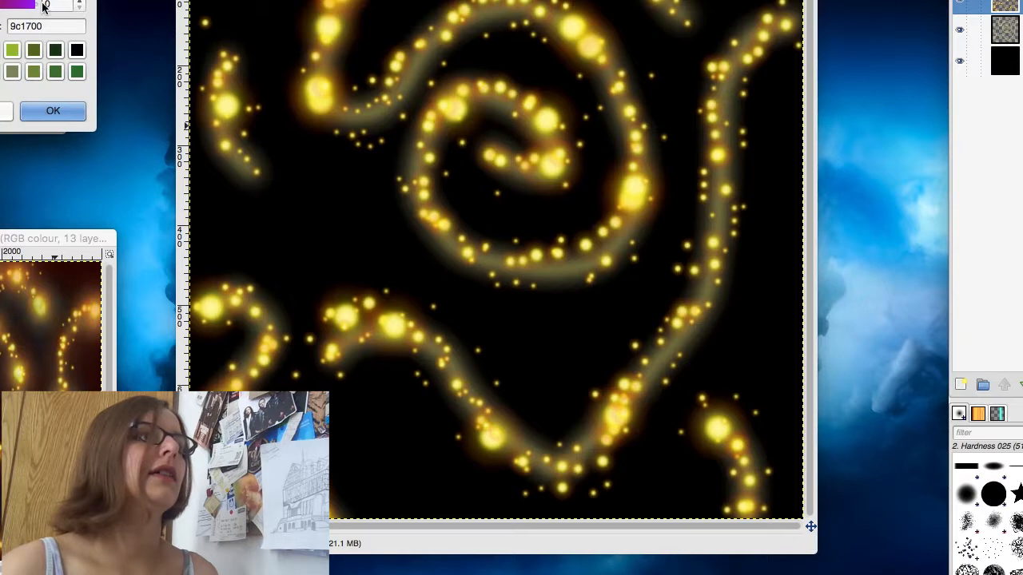
pyautogui.click(60, 112)
# Step: Add a transparent layer named red glow and place it between the sparks and glow layers
pyautogui.click(962, 385)
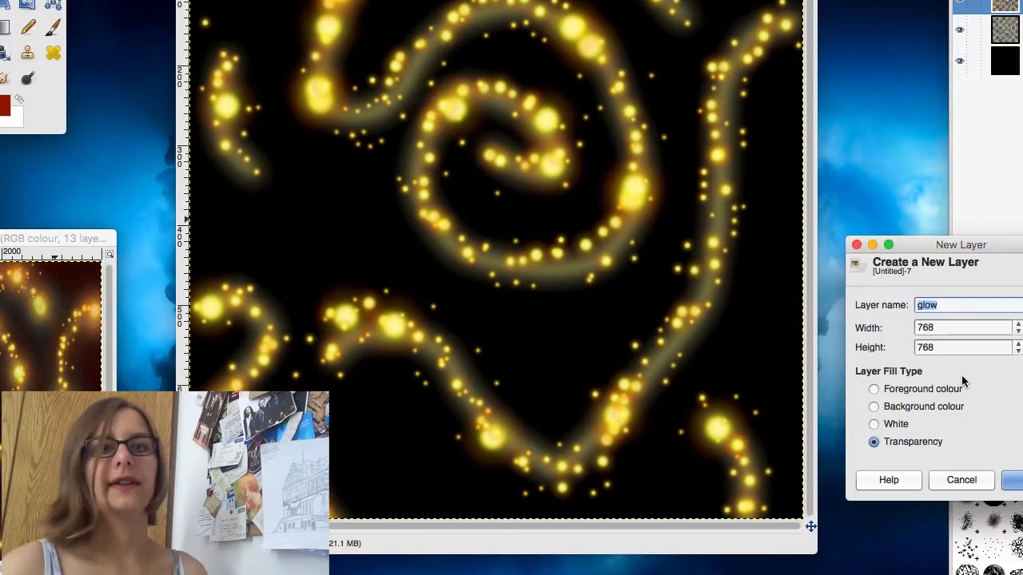
pyautogui.write('red glow')
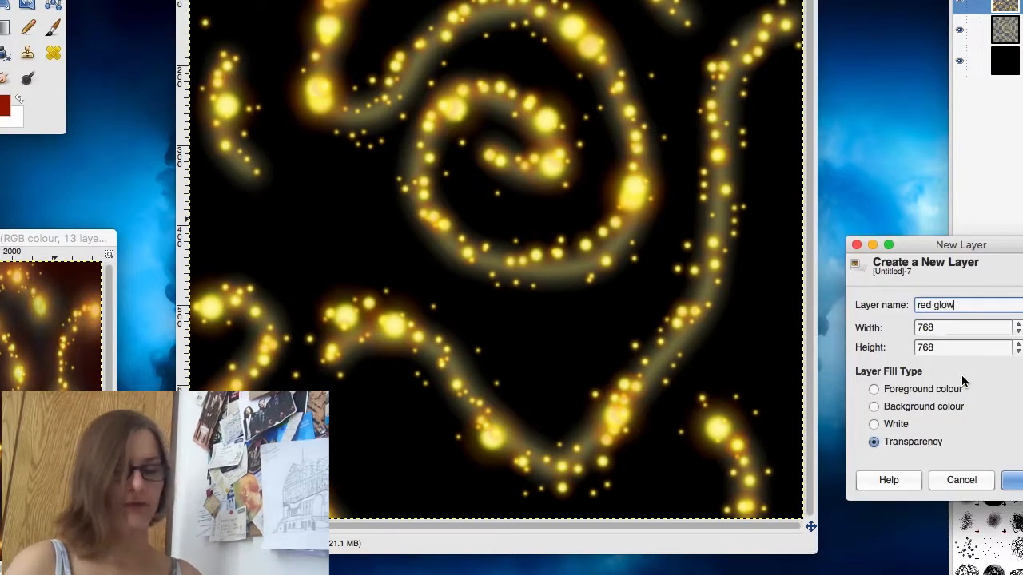
pyautogui.press('Return')
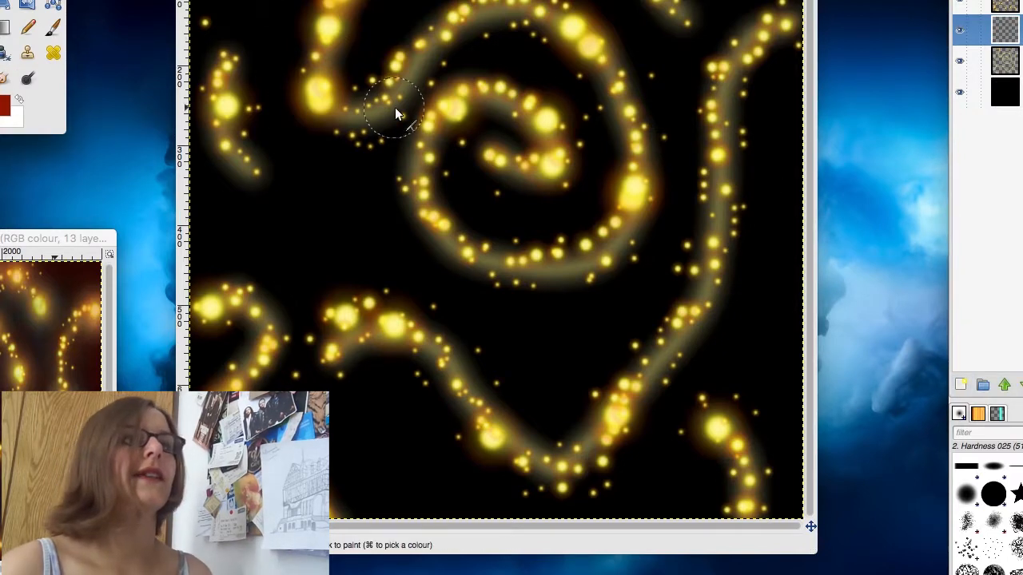
# Step: Paint a soft dark red glow around the larger sparks on the red glow layer
pyautogui.click(233, 108)
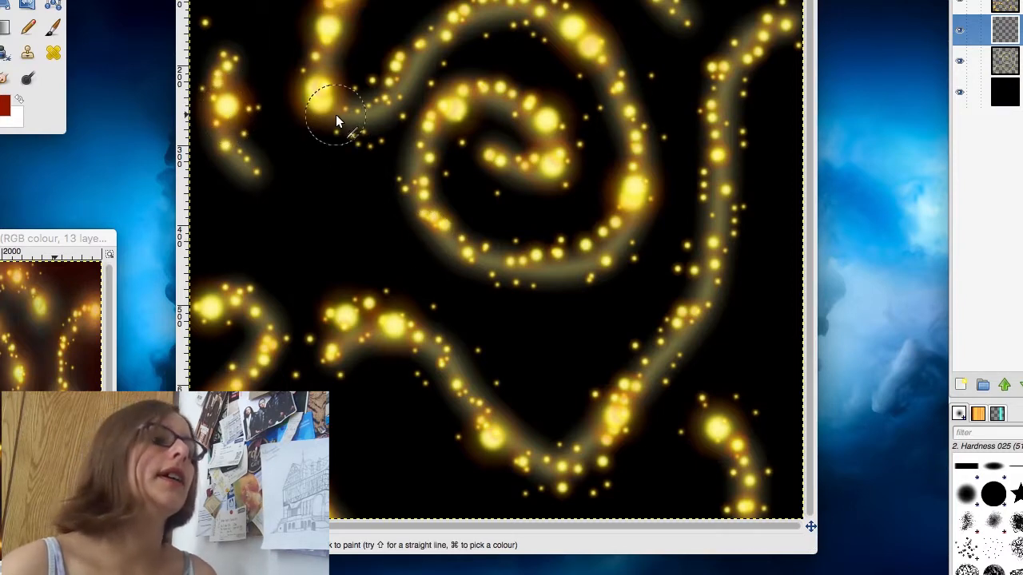
pyautogui.moveTo(336, 114); pyautogui.dragTo(355, 138)
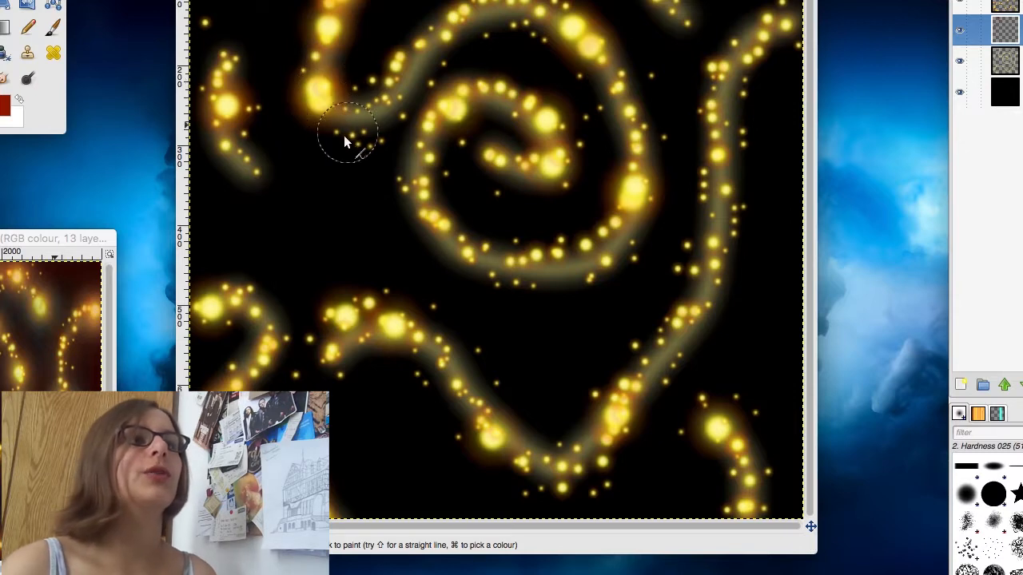
pyautogui.click(371, 136)
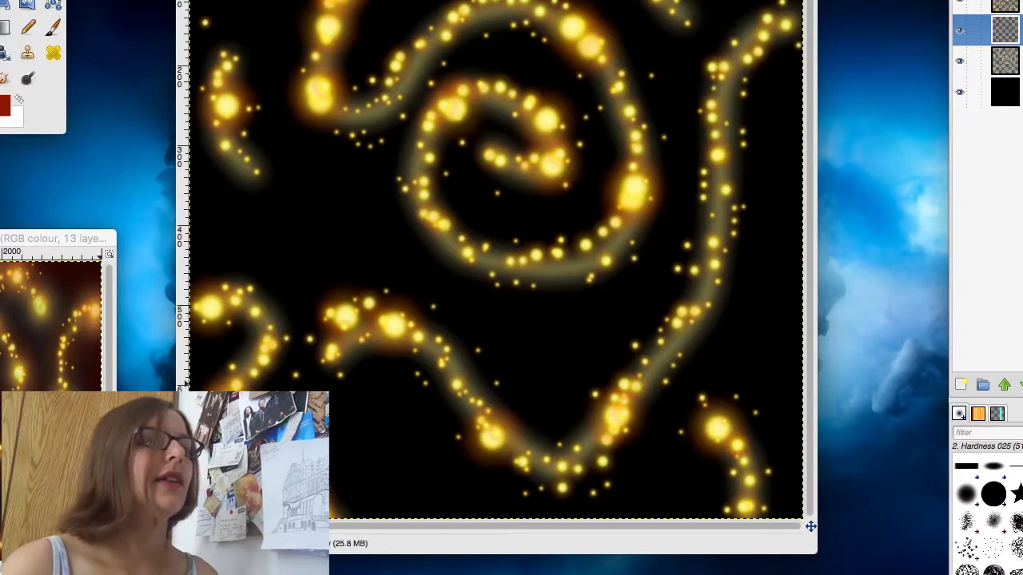
# Step: Add a transparent layer named red edging above the sparks layer
pyautogui.click(960, 385)
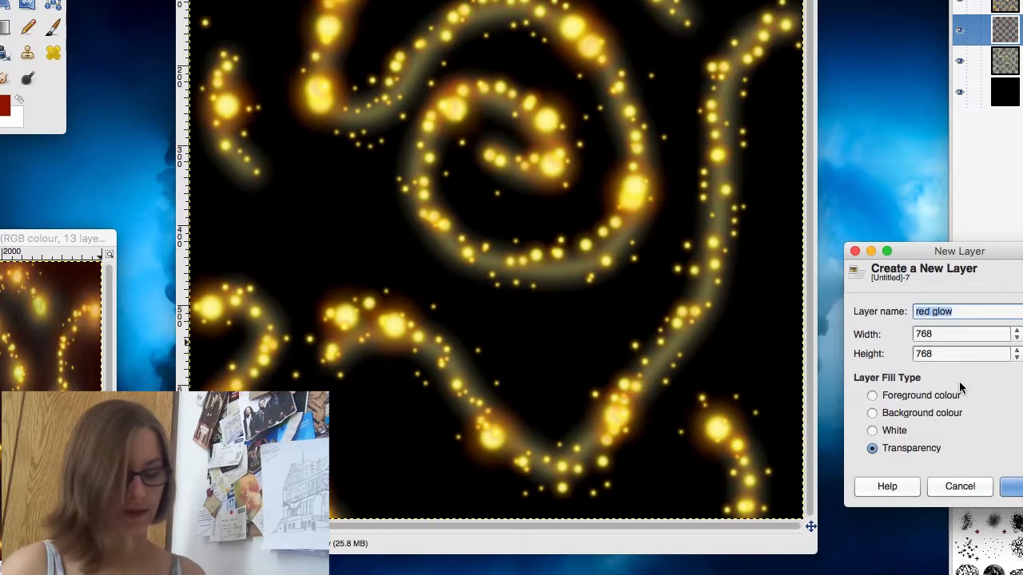
pyautogui.write('red edging')
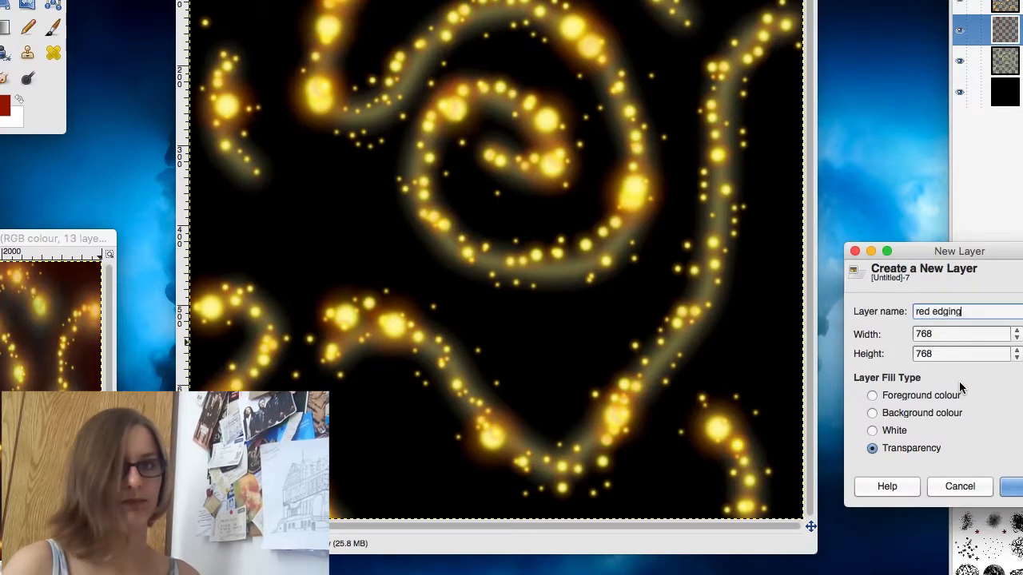
pyautogui.press('Return')
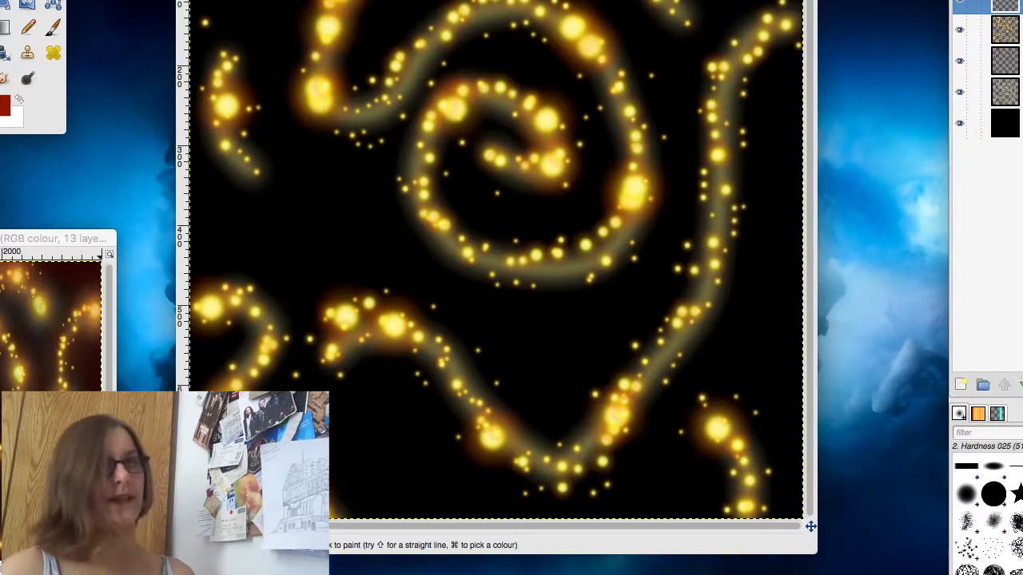
# Step: Try painting straight dark red strokes along the canvas edges, and undo them
pyautogui.press('shift')
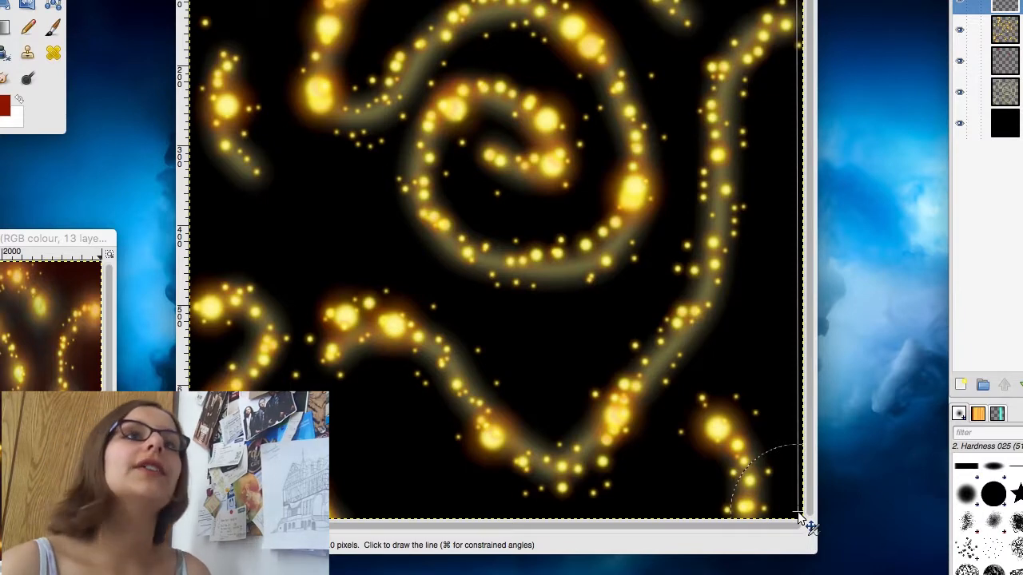
pyautogui.keyDown('shift'); pyautogui.click(799, 516); pyautogui.keyUp('shift')
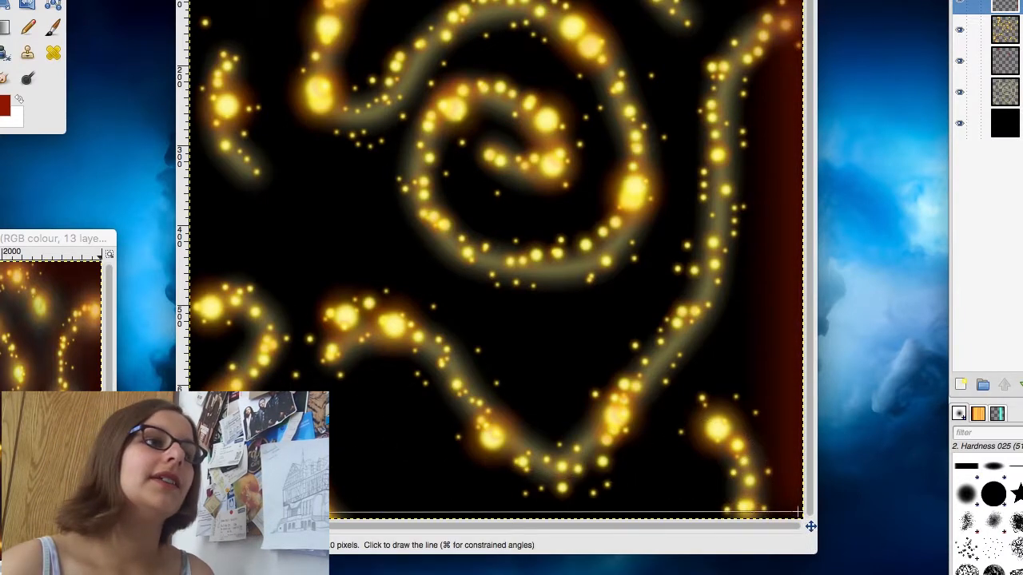
pyautogui.keyDown('shift'); pyautogui.click(202, 513); pyautogui.keyUp('shift')
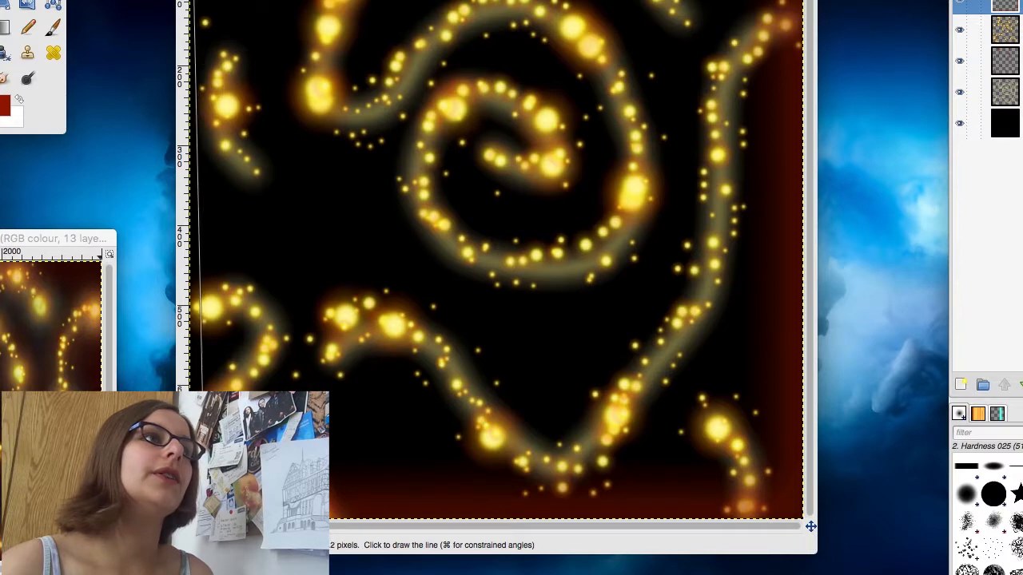
pyautogui.keyDown('shift'); pyautogui.click(194, 2); pyautogui.keyUp('shift')
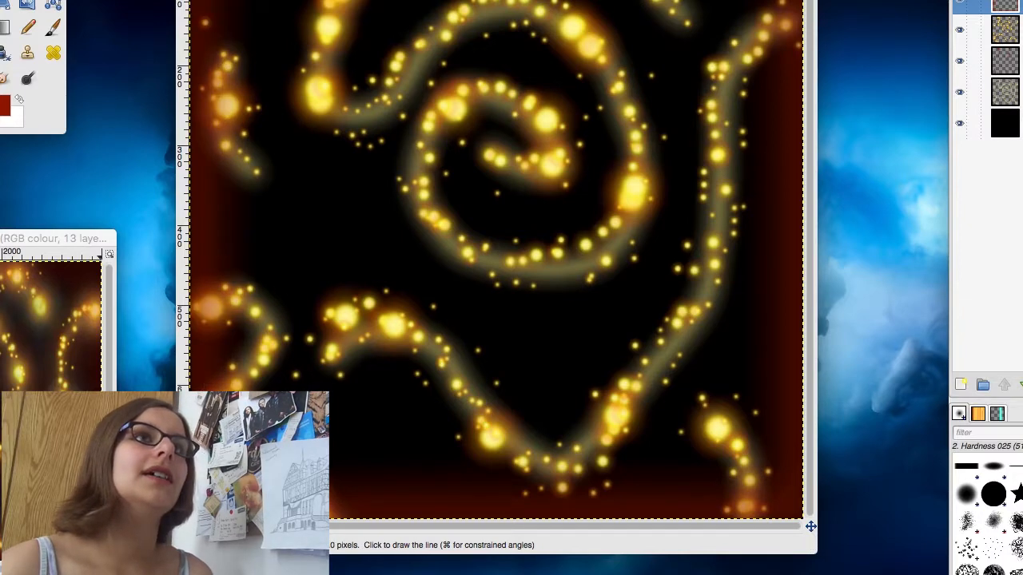
pyautogui.press('super+z')
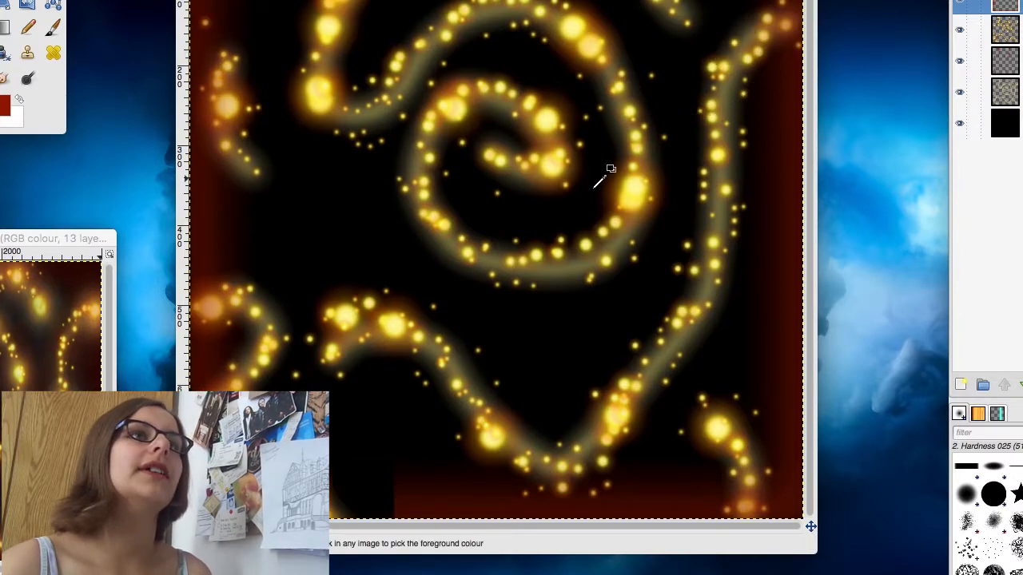
pyautogui.press('super+z')
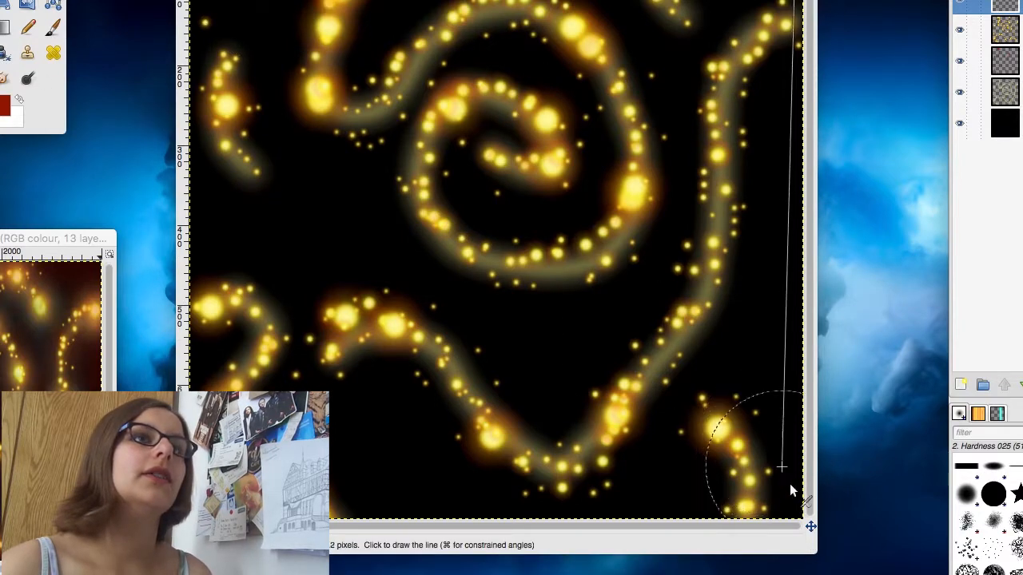
# Step: Paint straight, soft dark red strokes with a larger brush along the canvas edges on the red edging layer
pyautogui.keyDown('shift'); pyautogui.click(796, 511); pyautogui.keyUp('shift')
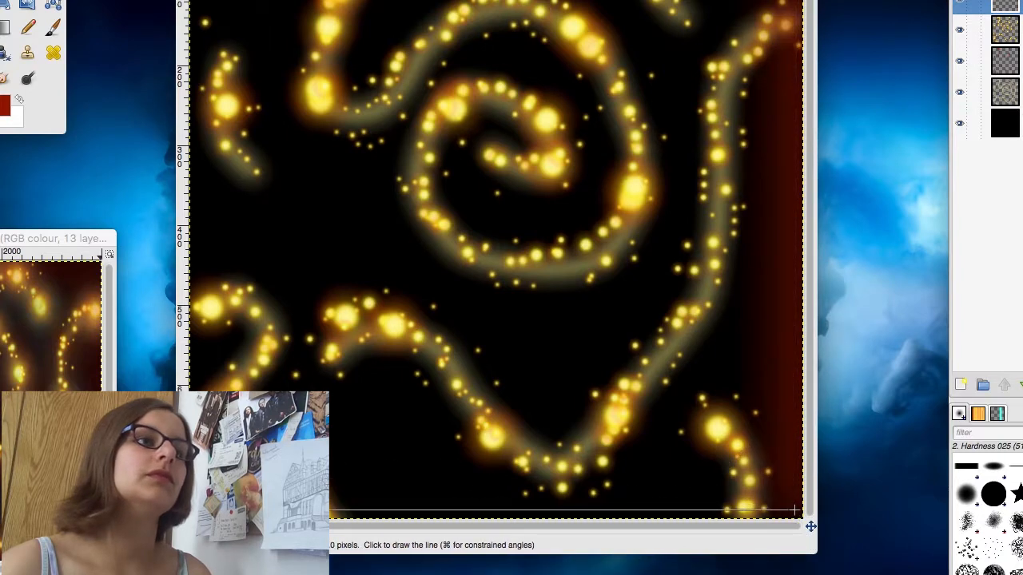
pyautogui.keyDown('shift'); pyautogui.click(194, 510); pyautogui.keyUp('shift')
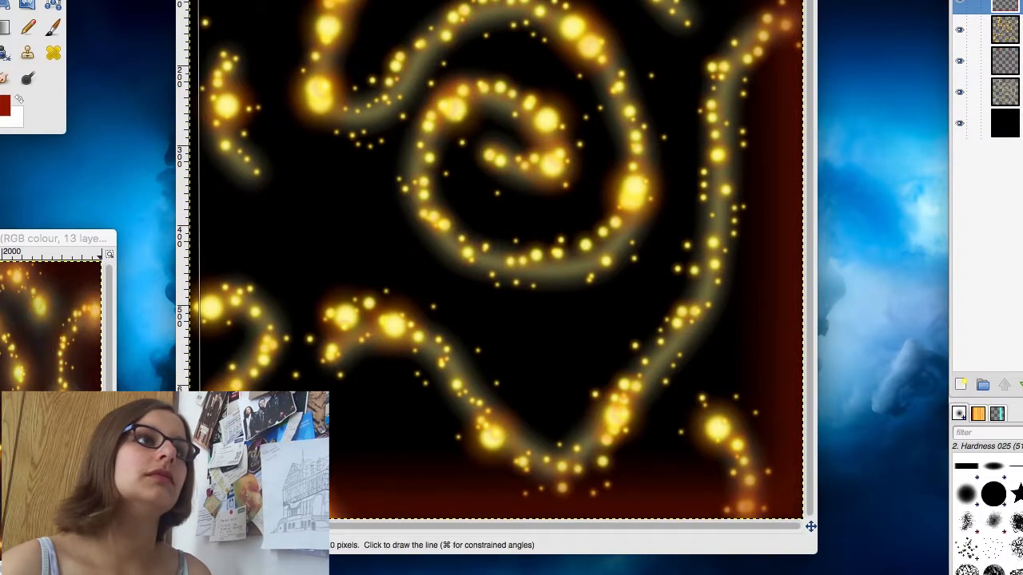
pyautogui.keyDown('shift'); pyautogui.click(194, 4); pyautogui.keyUp('shift')
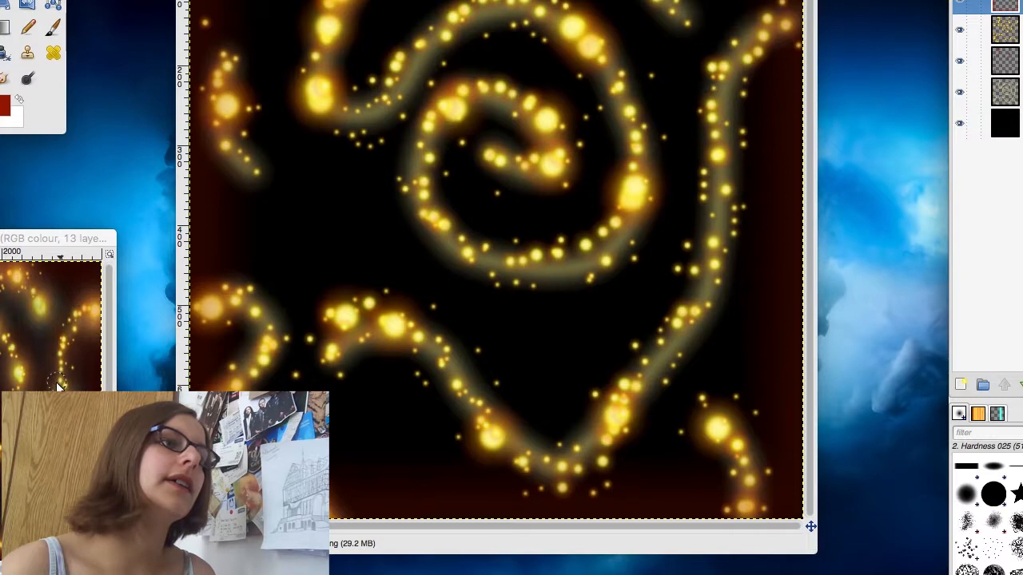
# Step: Add a transparent layer named glow 2 and move it down the stack to just above the glow layer
pyautogui.click(960, 385)
pyautogui.write('glow 2')
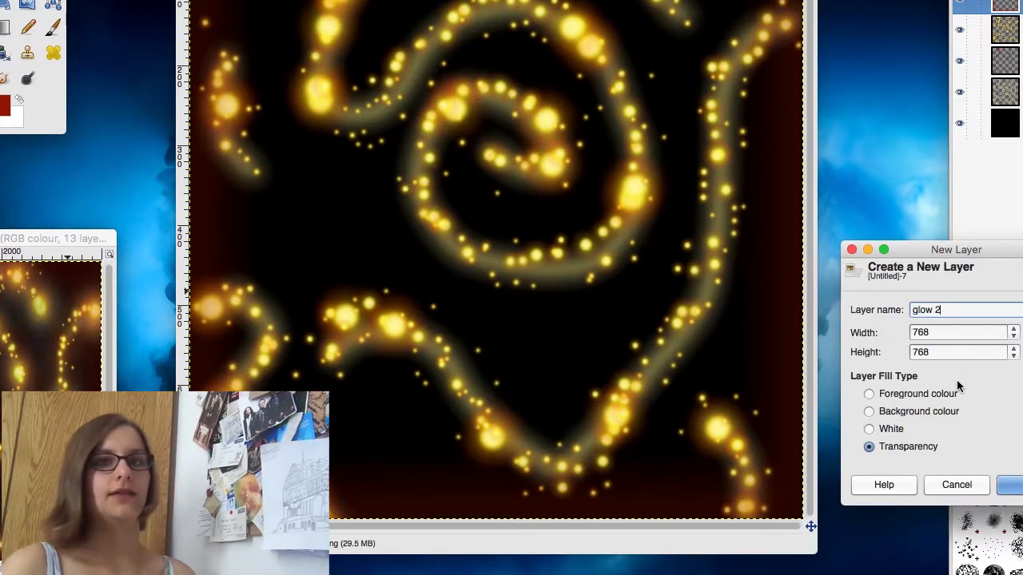
pyautogui.press('Return')
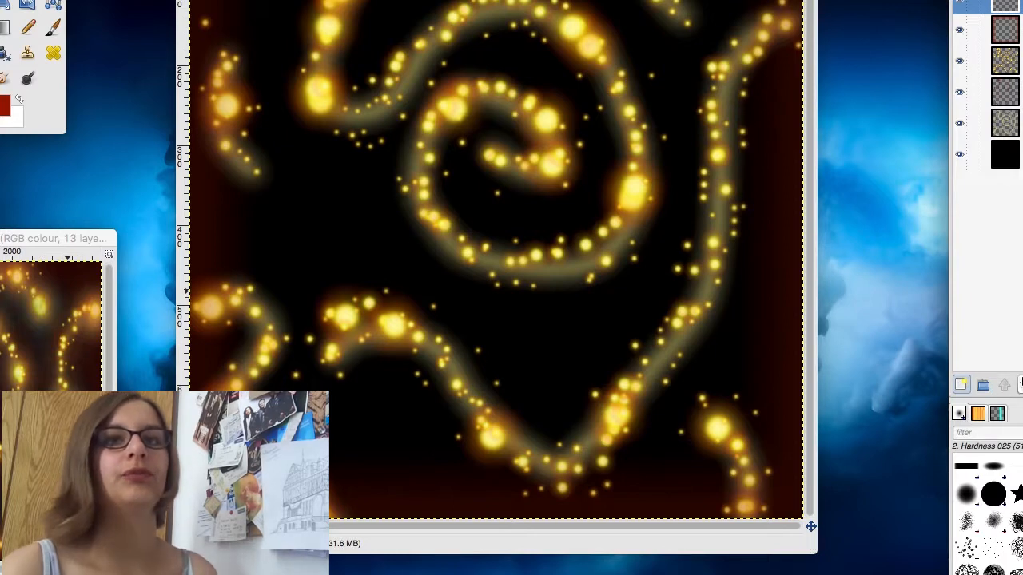
pyautogui.click(1022, 385)
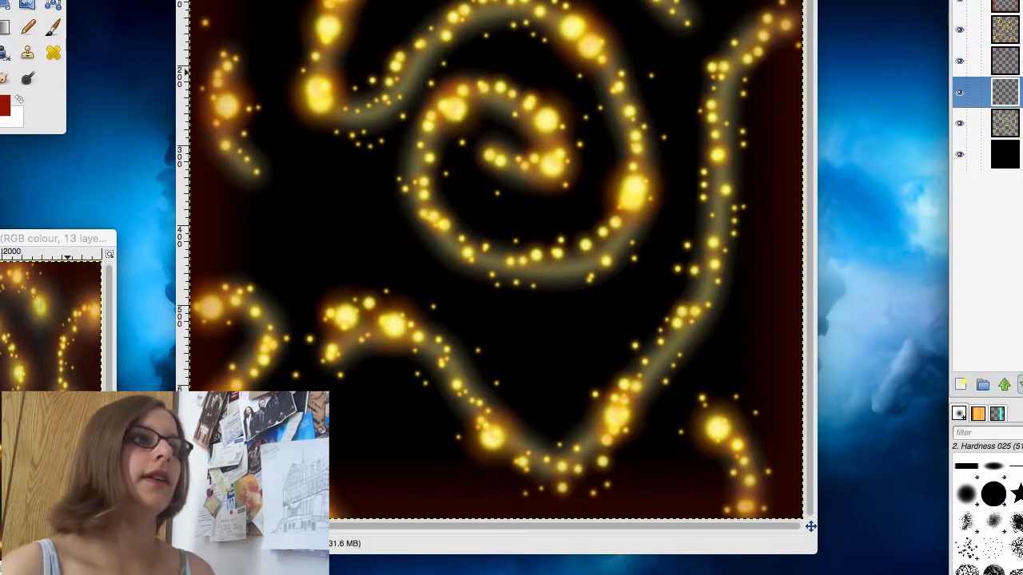
# Step: Sample the pale yellow of the trail on the glow layer as the foreground colour
pyautogui.click(1020, 124)
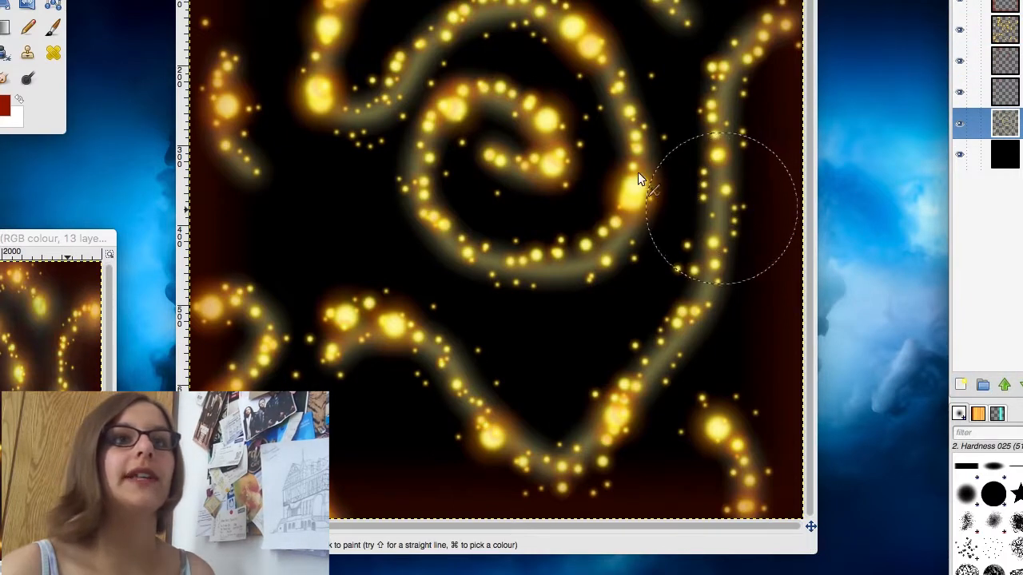
pyautogui.press('o')
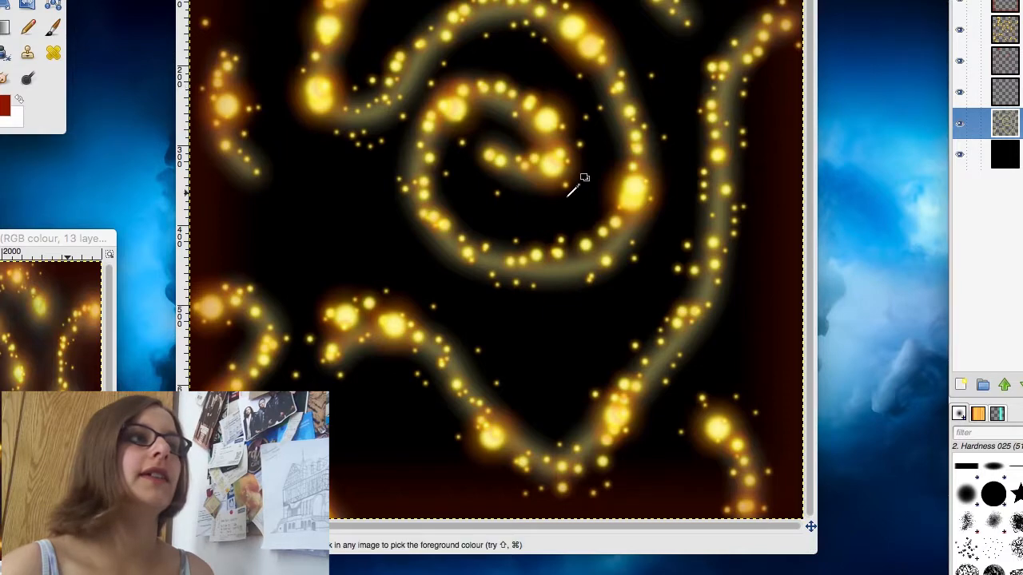
pyautogui.click(716, 214)
# Step: Paint a wide, soft pale yellow glow around the spark trails on the glow 2 layer with a large brush
pyautogui.click(1020, 93)
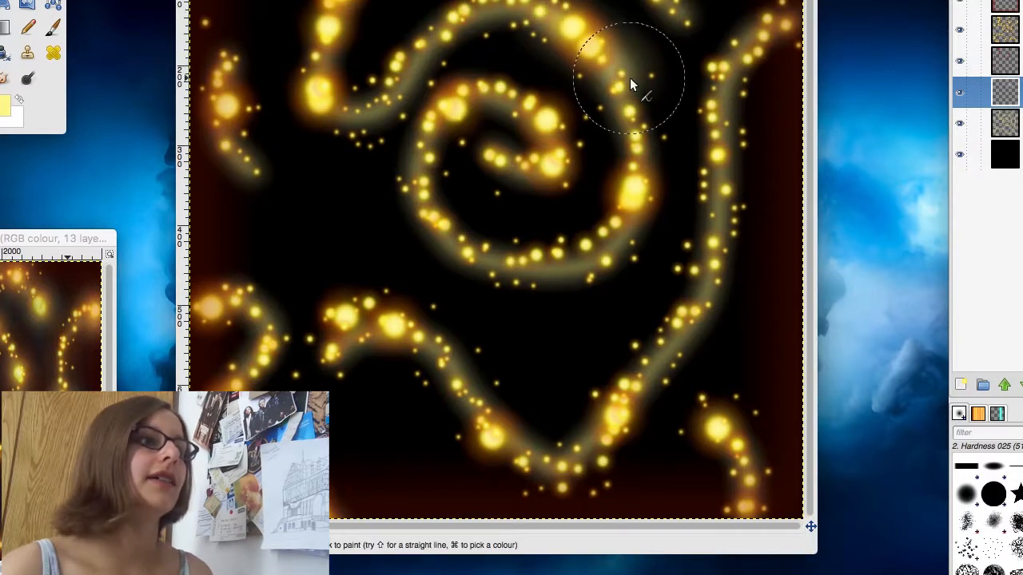
pyautogui.press('super+z')
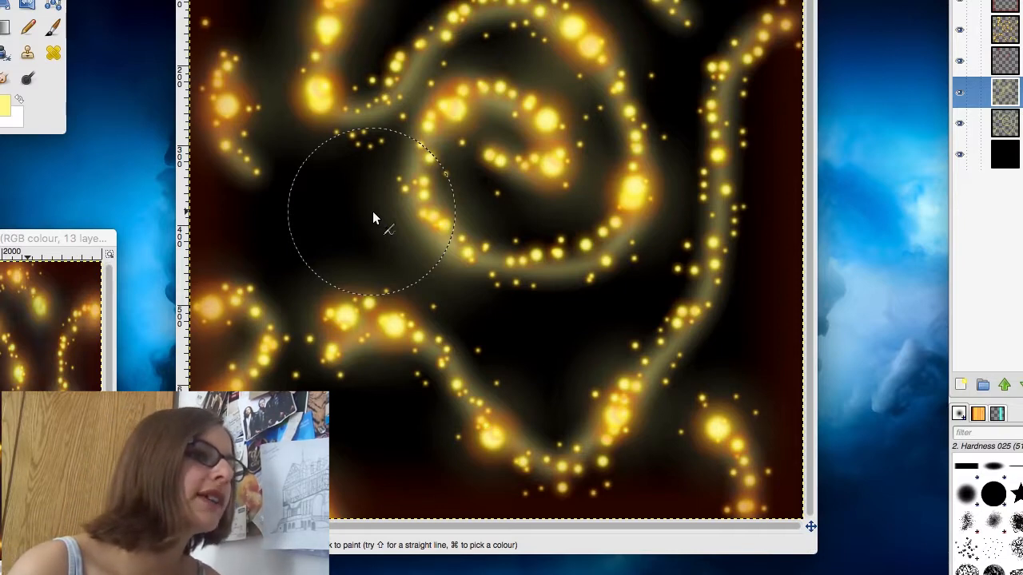
pyautogui.moveTo(372, 211); pyautogui.dragTo(558, 206)
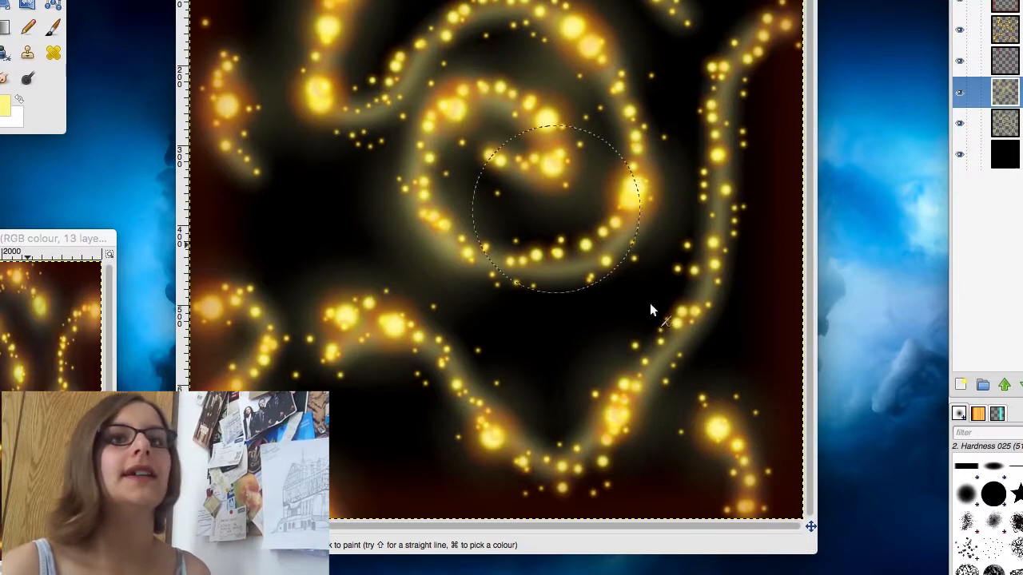
# Step: Add a transparent layer named texture directly above the black background layer
pyautogui.press('super+shift+a')
pyautogui.press('super+shift+n')
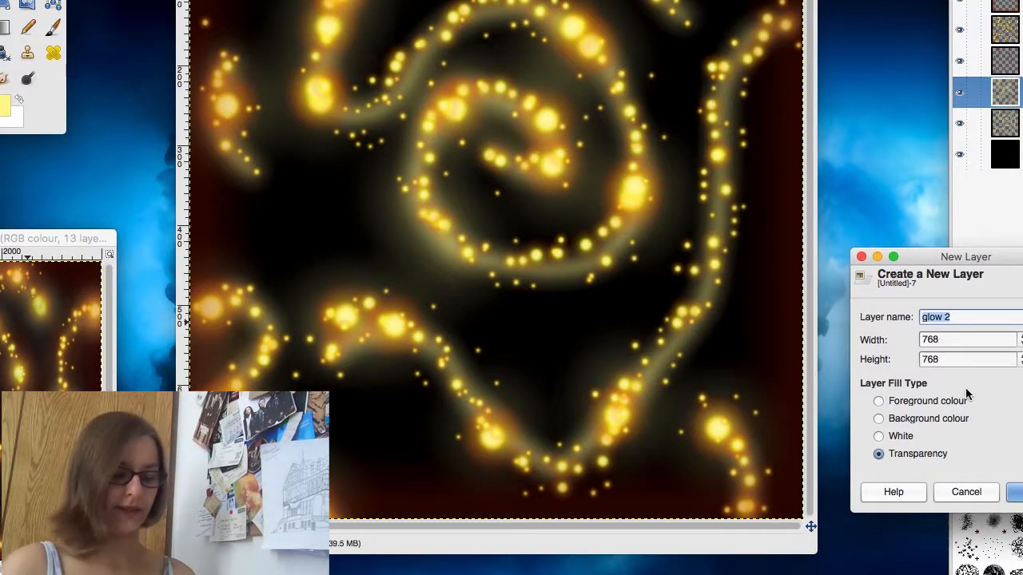
pyautogui.write('texture')
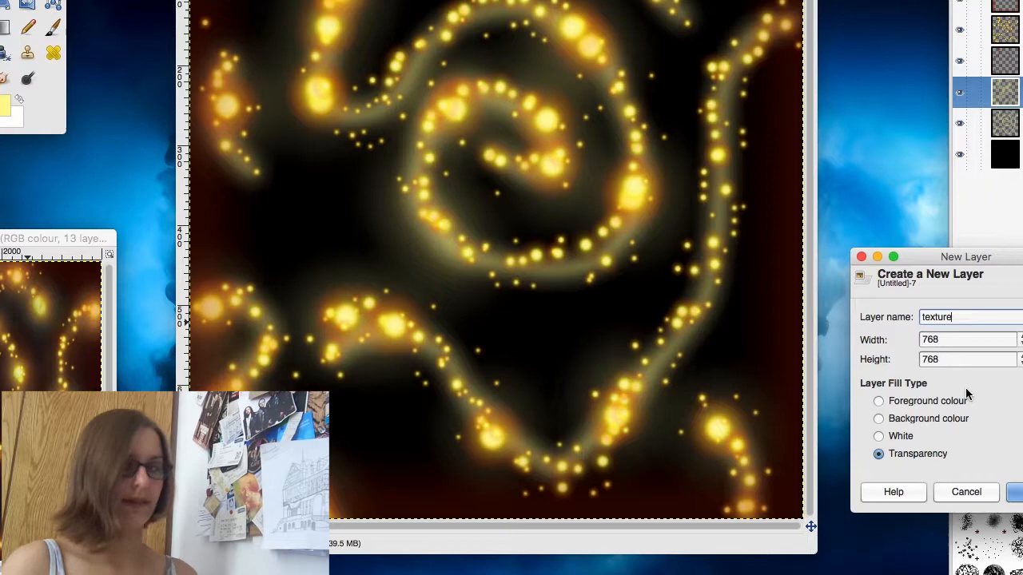
pyautogui.press('Return')
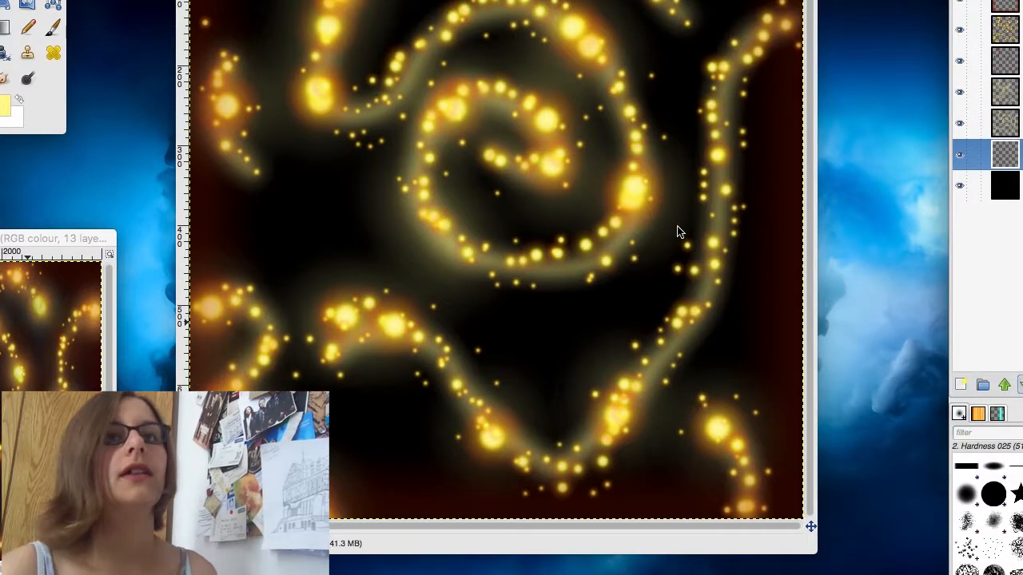
# Step: Paint black texture across the canvas on the texture layer with the Texture Hose 01 brush
pyautogui.click(3, 110)
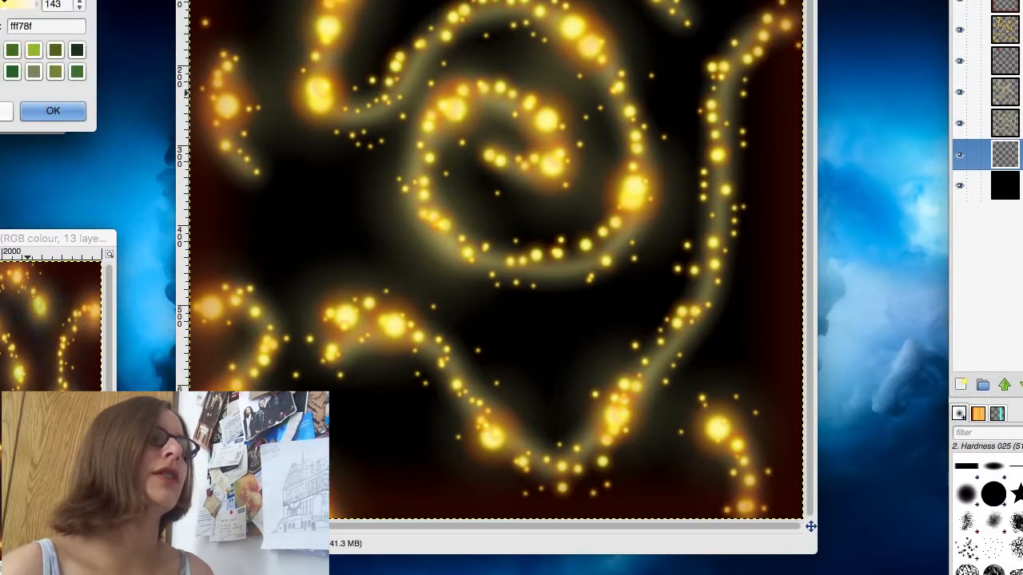
pyautogui.click(59, 116)
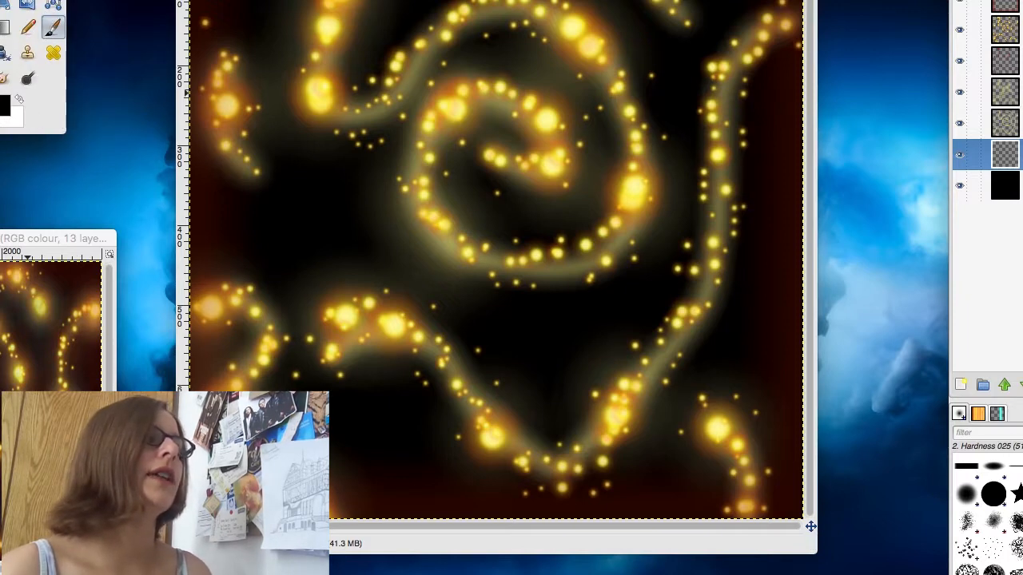
pyautogui.click(54, 28)
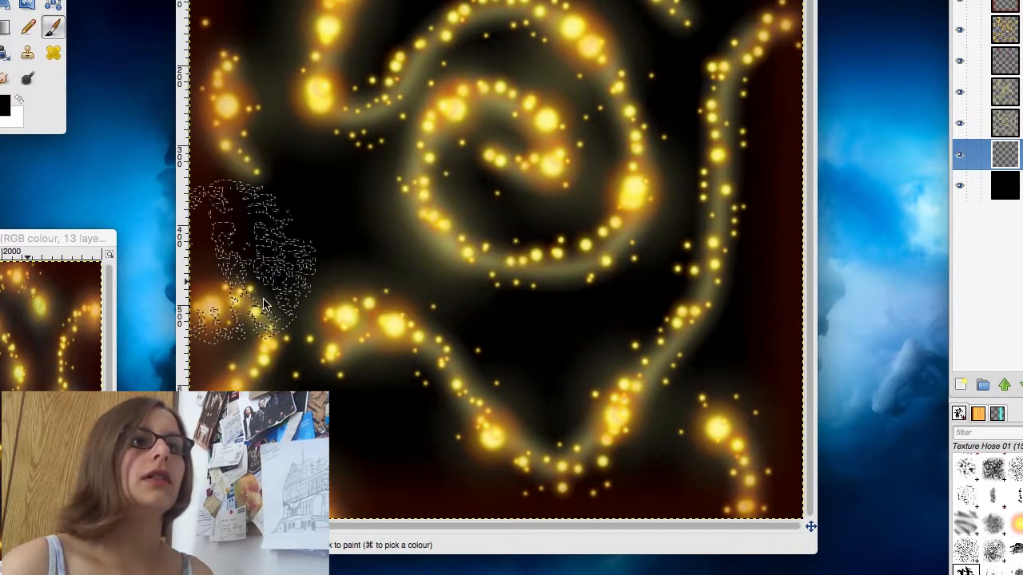
pyautogui.moveTo(711, 368)
pyautogui.mouseDown()
pyautogui.moveTo(743, 456)
pyautogui.moveTo(320, 488)
pyautogui.mouseUp()
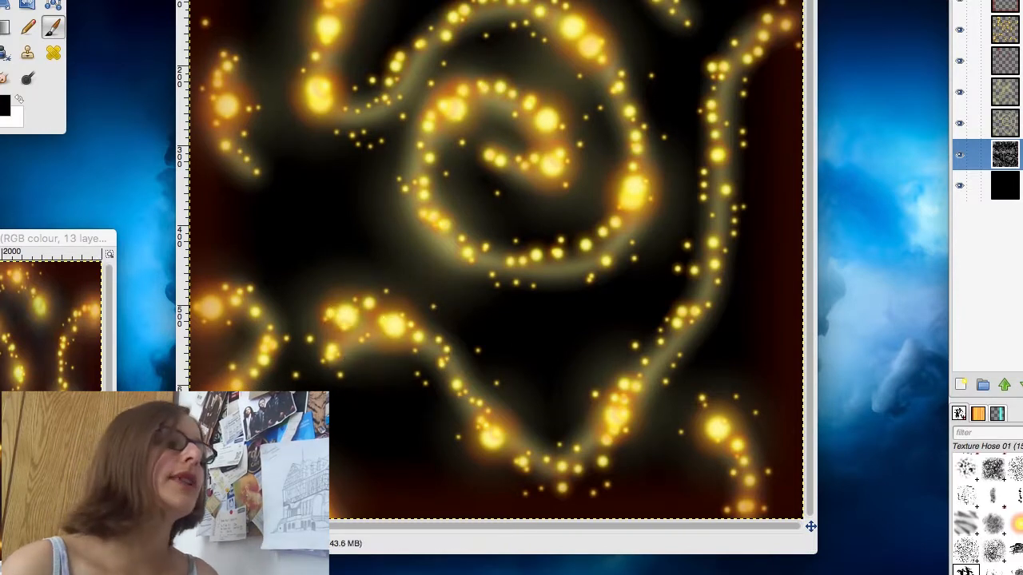
# Step: Add a second transparent layer above the texture layer and name it texture 2
pyautogui.click(961, 385)
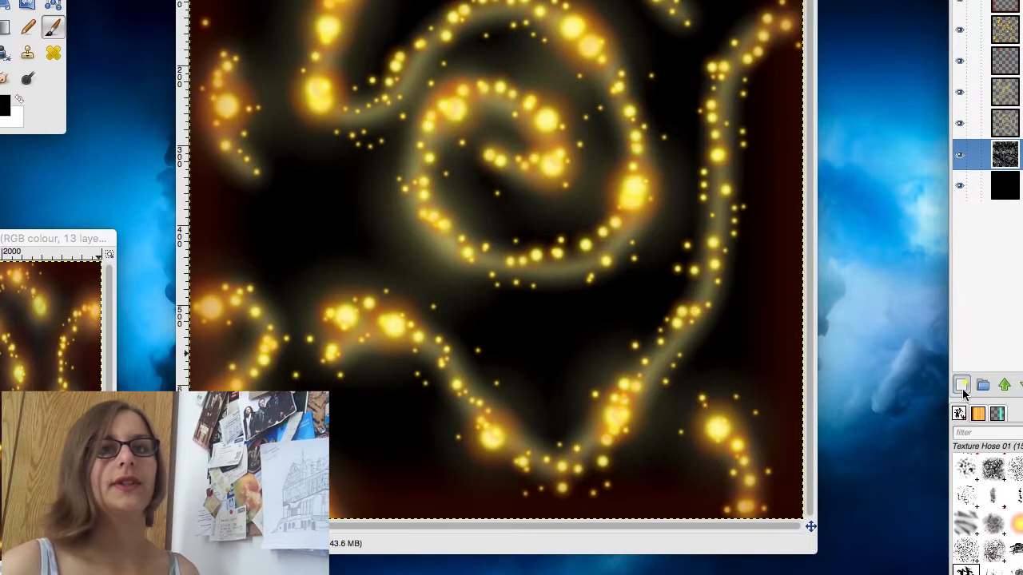
pyautogui.write('texture')
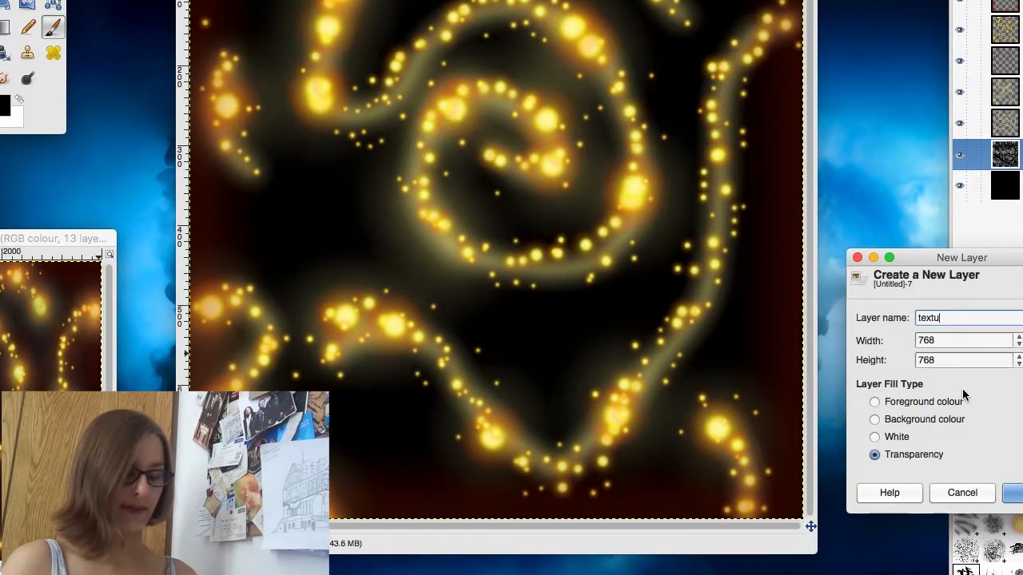
pyautogui.press('Return')
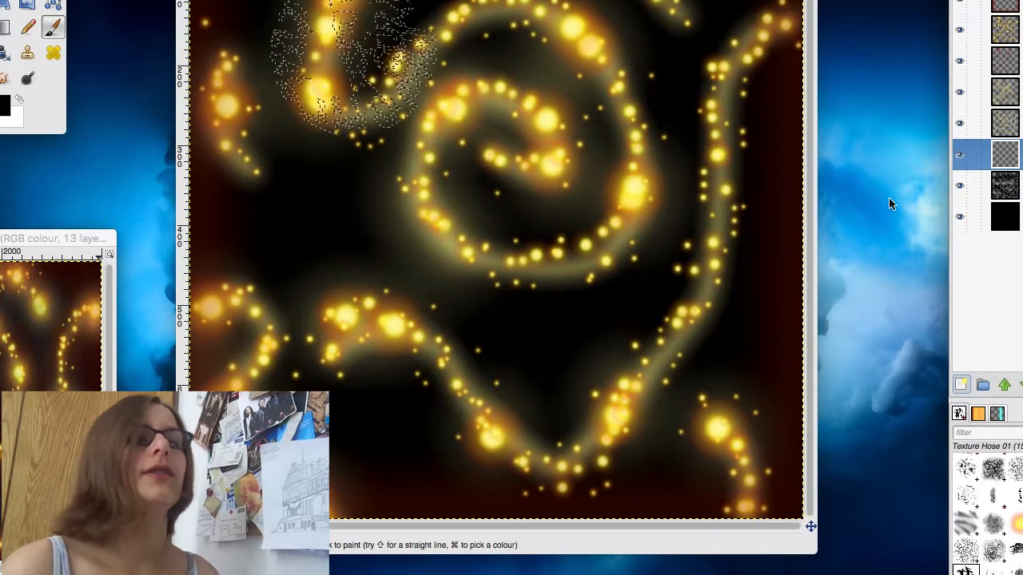
pyautogui.doubleClick(1021, 154)
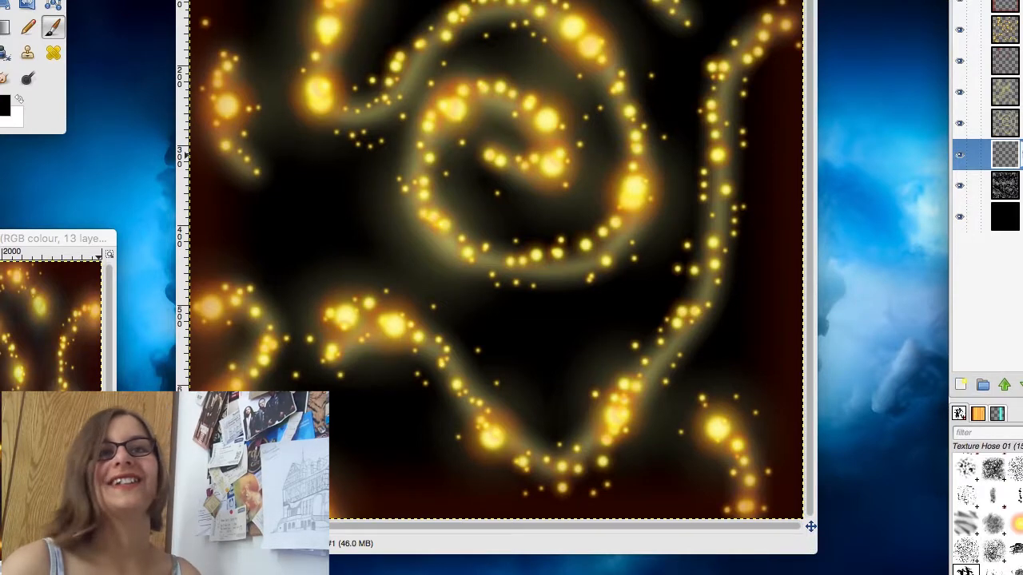
pyautogui.press('Return')
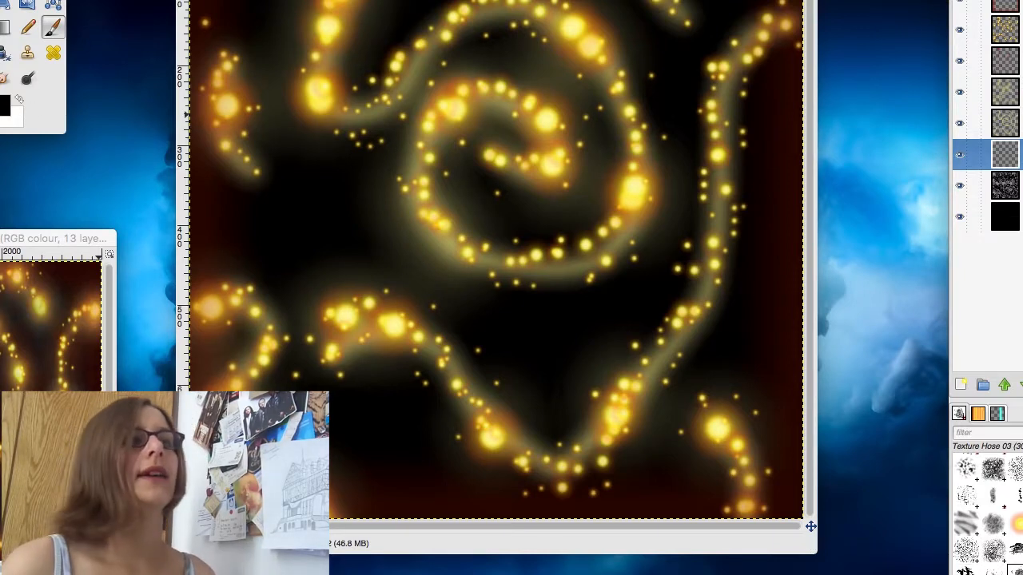
# Step: Set the foreground colour to blue 2338ba
pyautogui.click(4, 104)
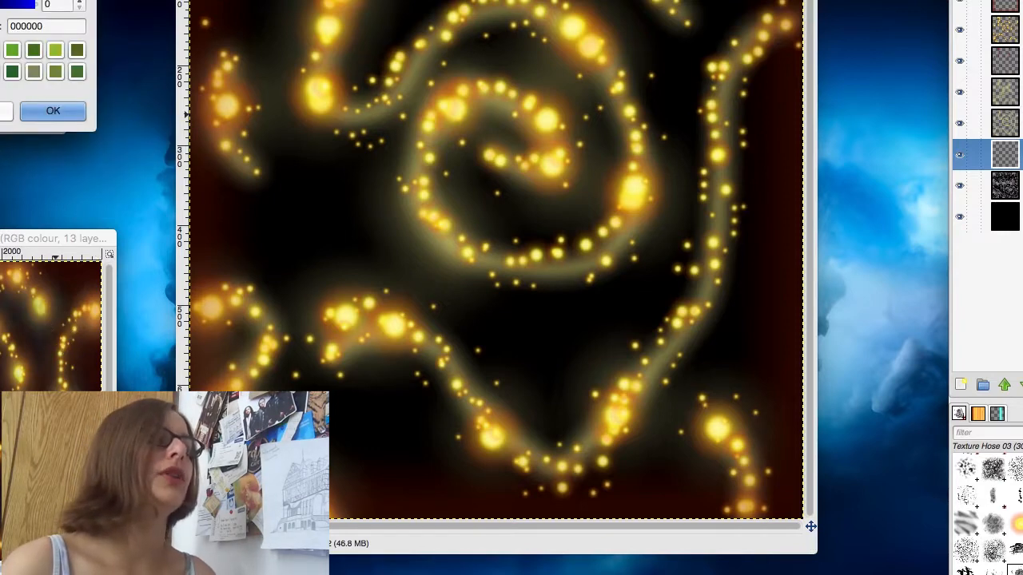
pyautogui.click(0, 16)
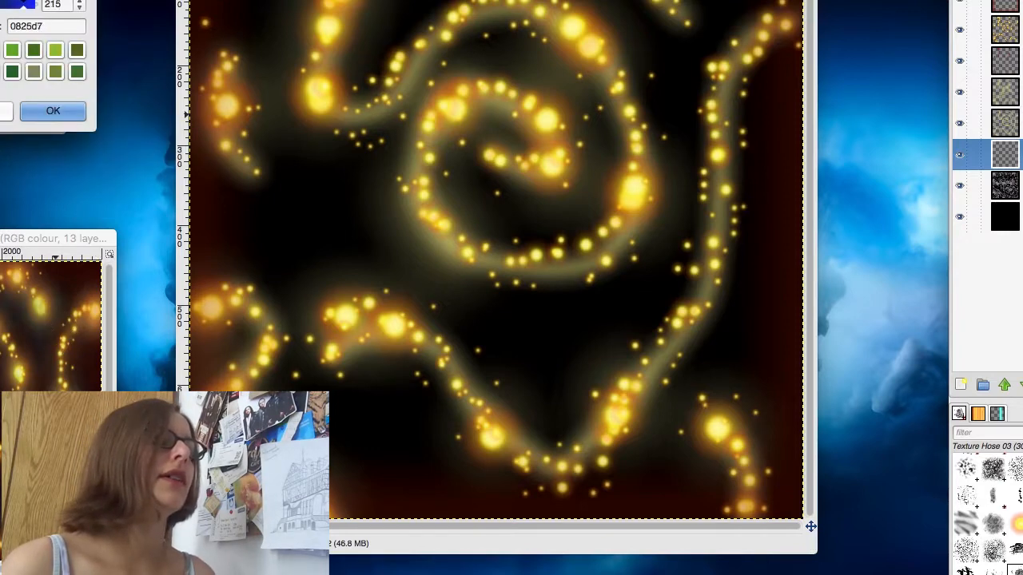
pyautogui.moveTo(0, 32); pyautogui.dragTo(0, 12)
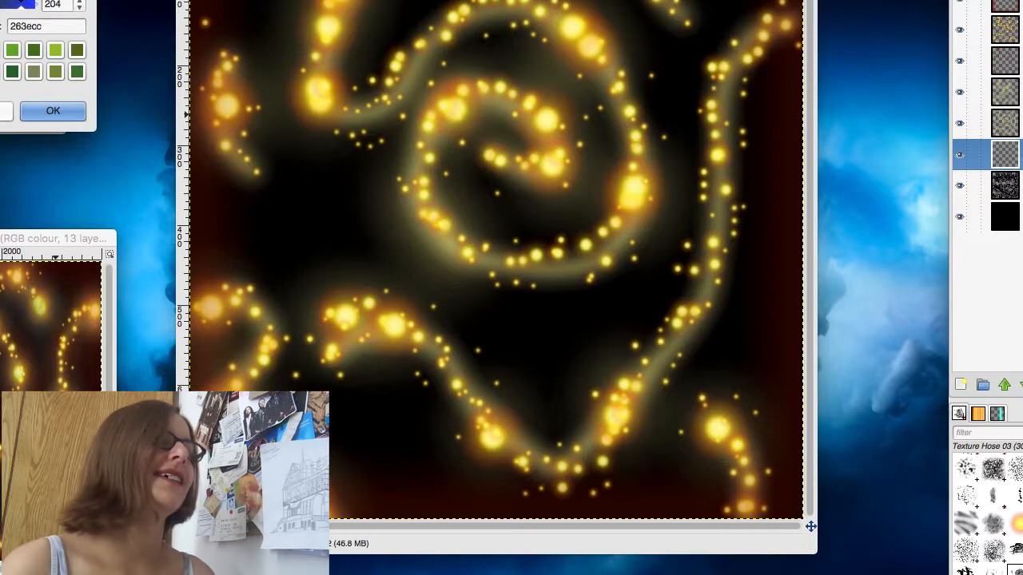
pyautogui.click(50, 111)
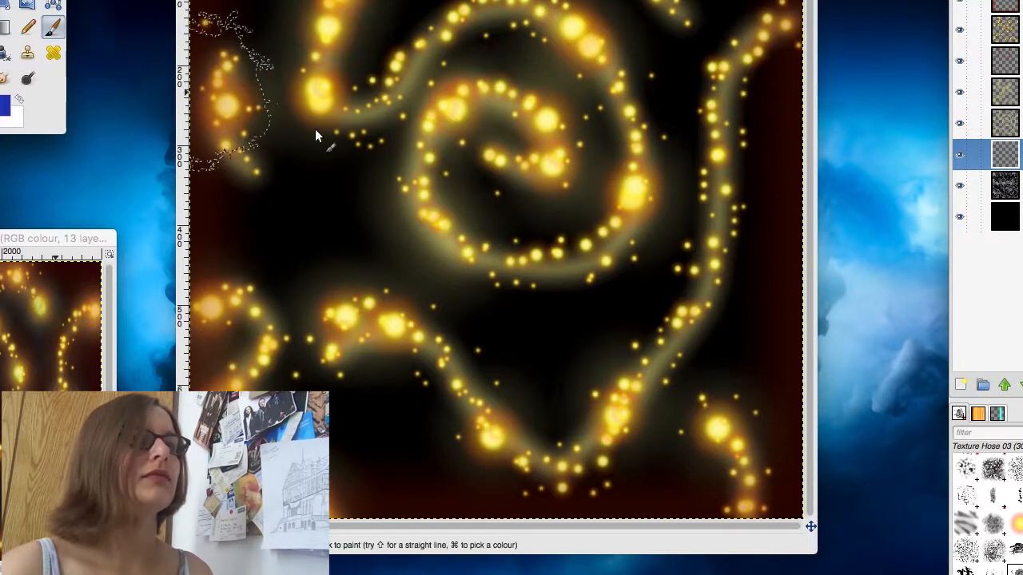
# Step: Try painting blue texture around the upper spark trail with the Texture Hose 03 brush, and undo it
pyautogui.moveTo(329, 33)
pyautogui.mouseDown()
pyautogui.moveTo(317, 56)
pyautogui.moveTo(340, 117)
pyautogui.moveTo(374, 113)
pyautogui.moveTo(400, 72)
pyautogui.mouseUp()
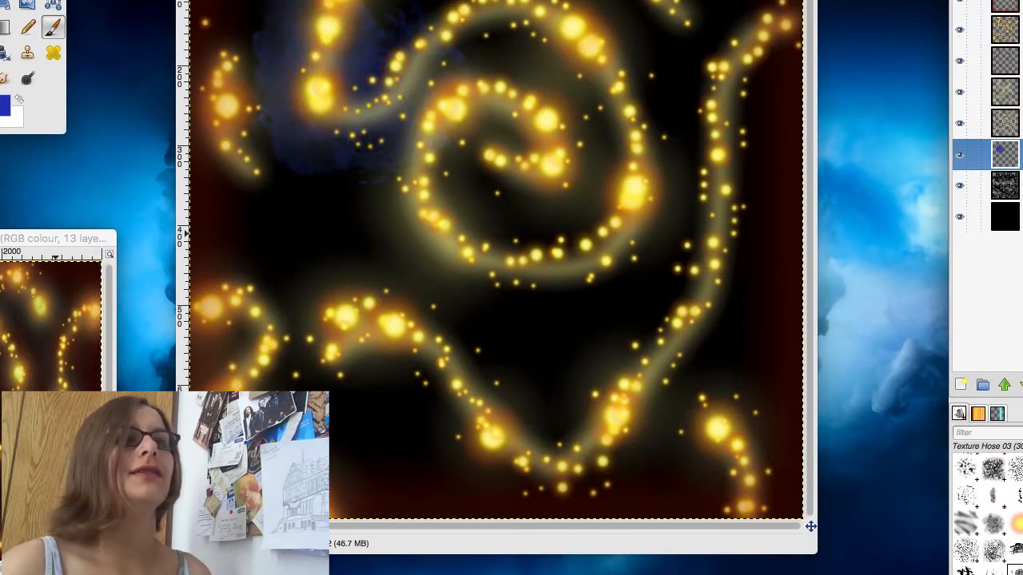
pyautogui.press('super+z')
pyautogui.press('super+z')
pyautogui.press('super+z')
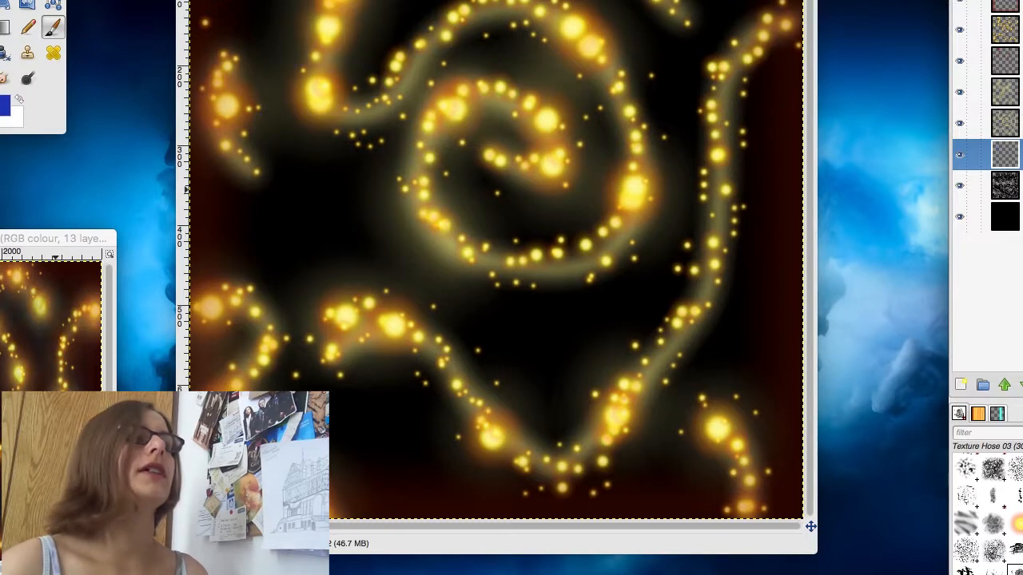
# Step: Darken the blue foreground colour and cover the canvas with faint Texture Hose 03 brush texture on the texture 2 layer
pyautogui.click(4, 105)
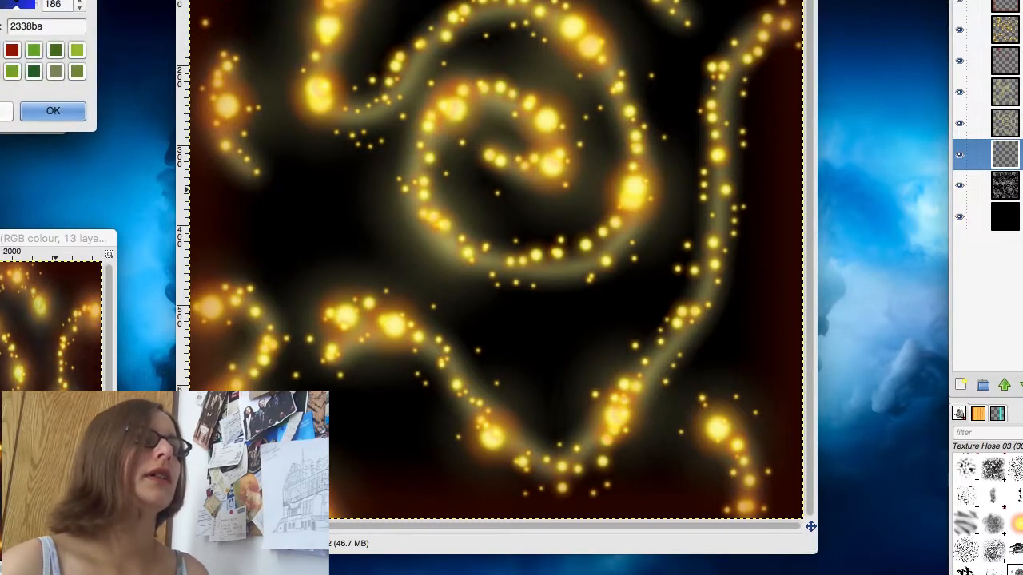
pyautogui.click(44, 112)
pyautogui.moveTo(343, 25)
pyautogui.mouseDown()
pyautogui.moveTo(333, 37)
pyautogui.moveTo(521, 79)
pyautogui.mouseUp()
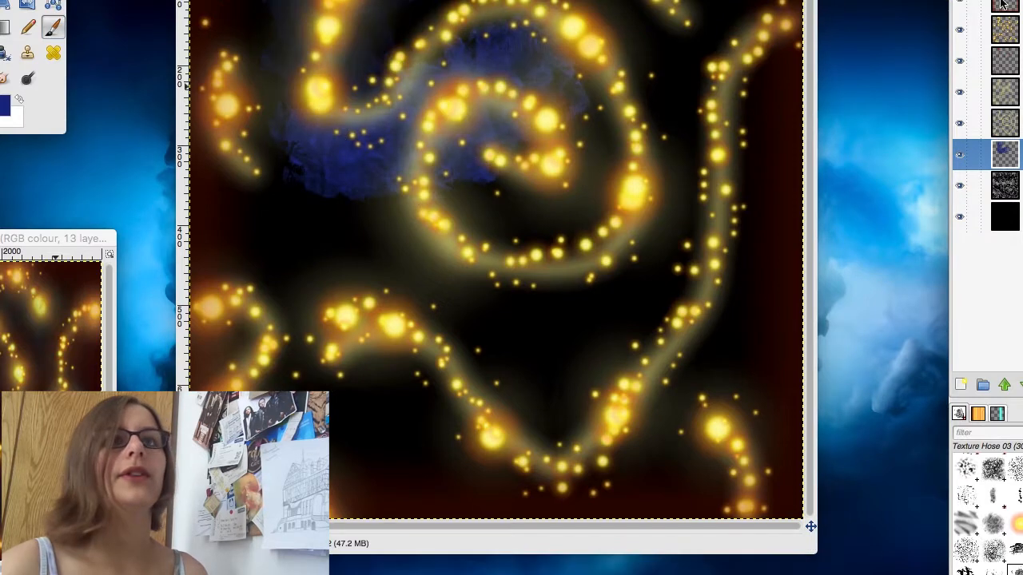
pyautogui.press('super+z')
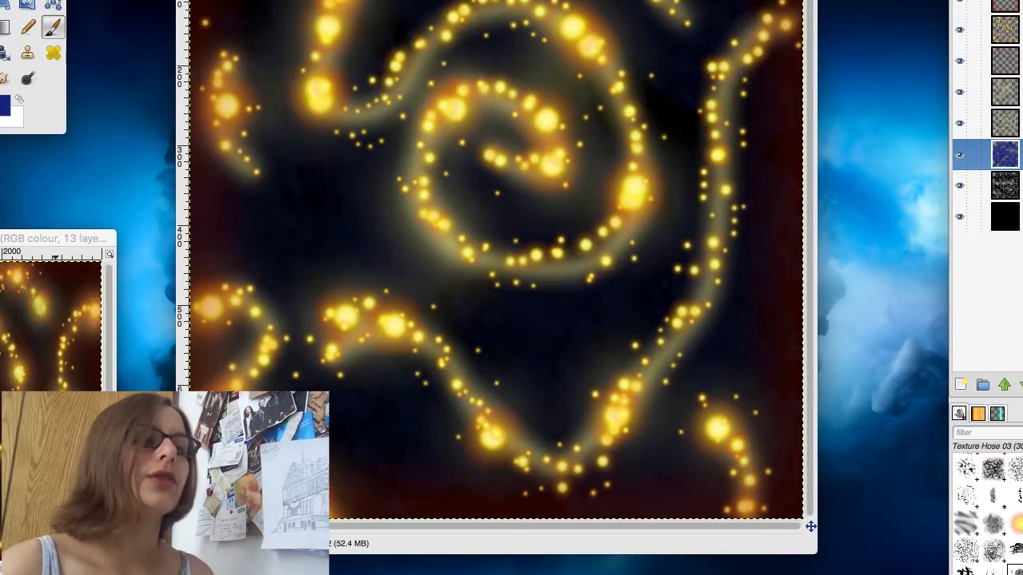
pyautogui.press('-')
pyautogui.press('-')
pyautogui.press('-')
pyautogui.press('-')
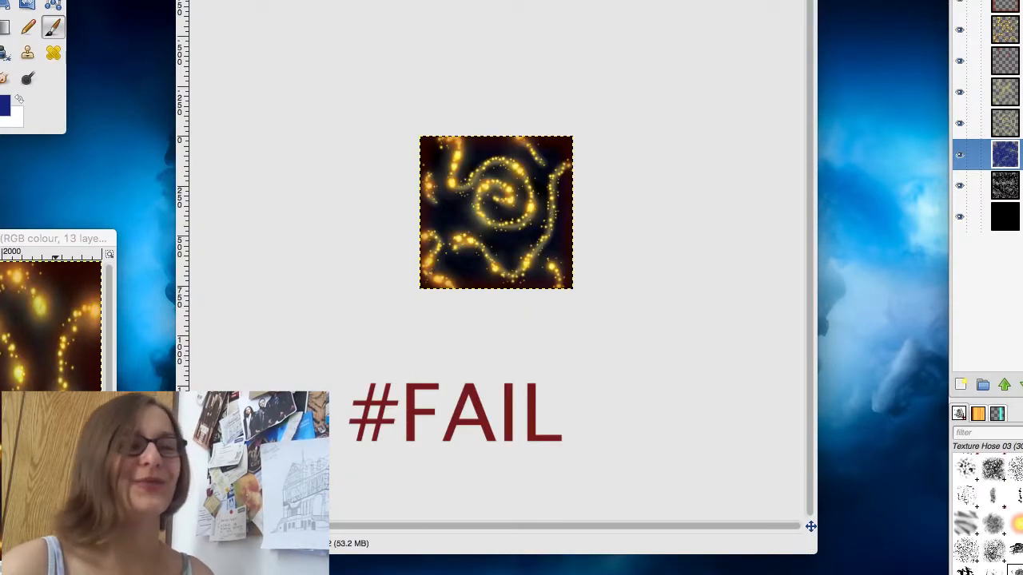
pyautogui.press('1')
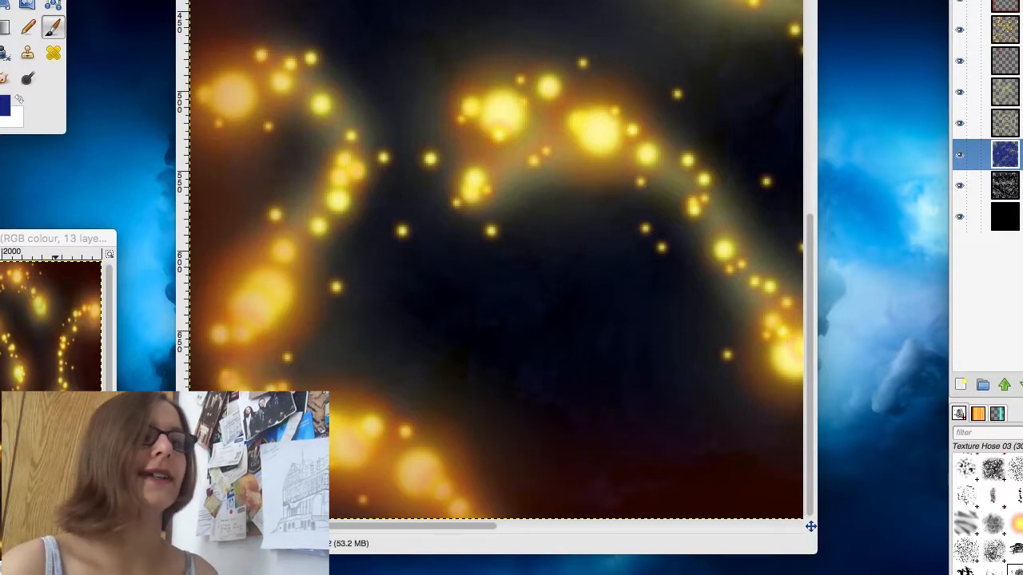
pyautogui.press('-')
pyautogui.press('-')
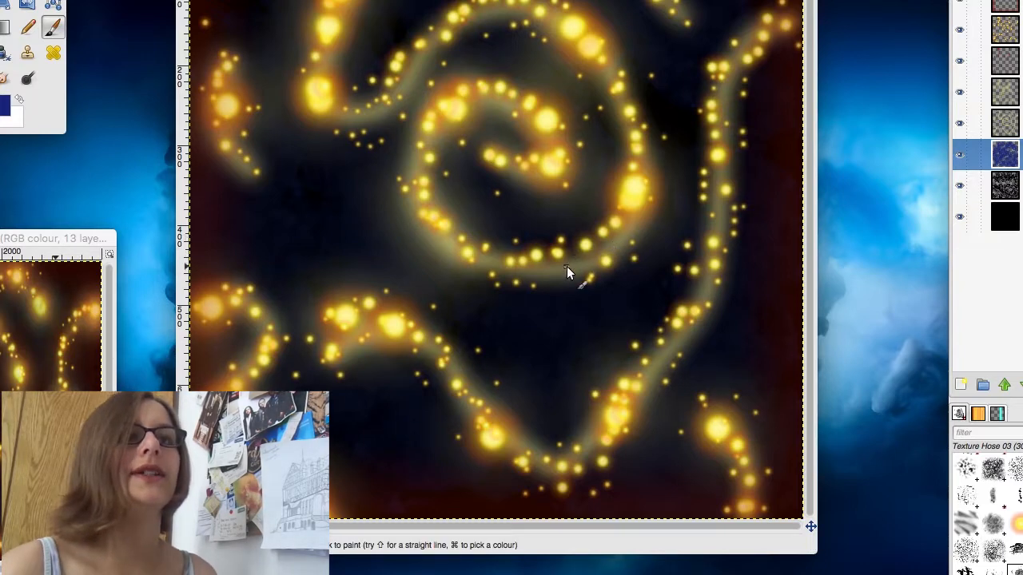
# Step: Soften the narrow pale trail behind the sparks on the glow layer
pyautogui.click(1008, 123)
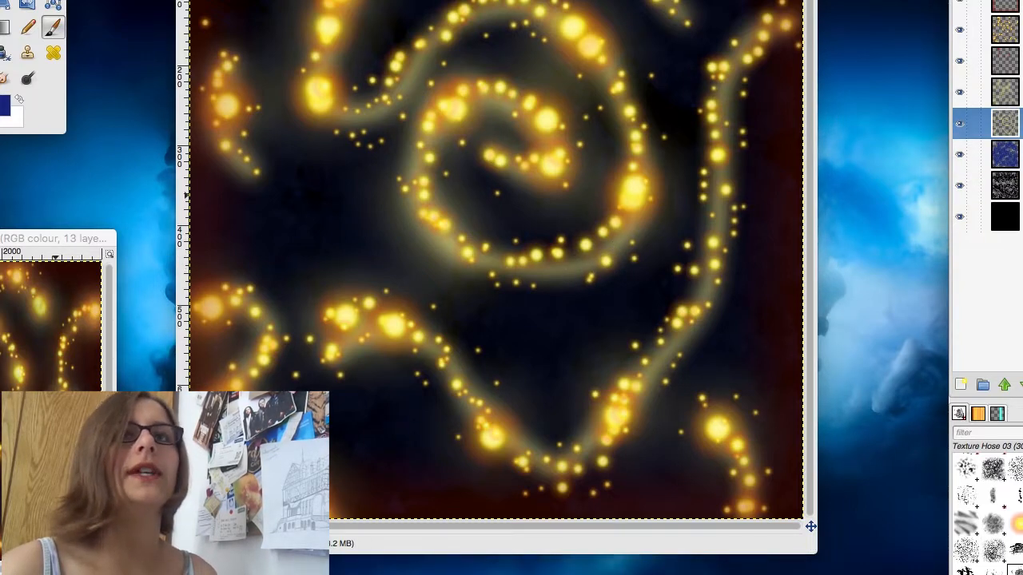
pyautogui.press('super+f')
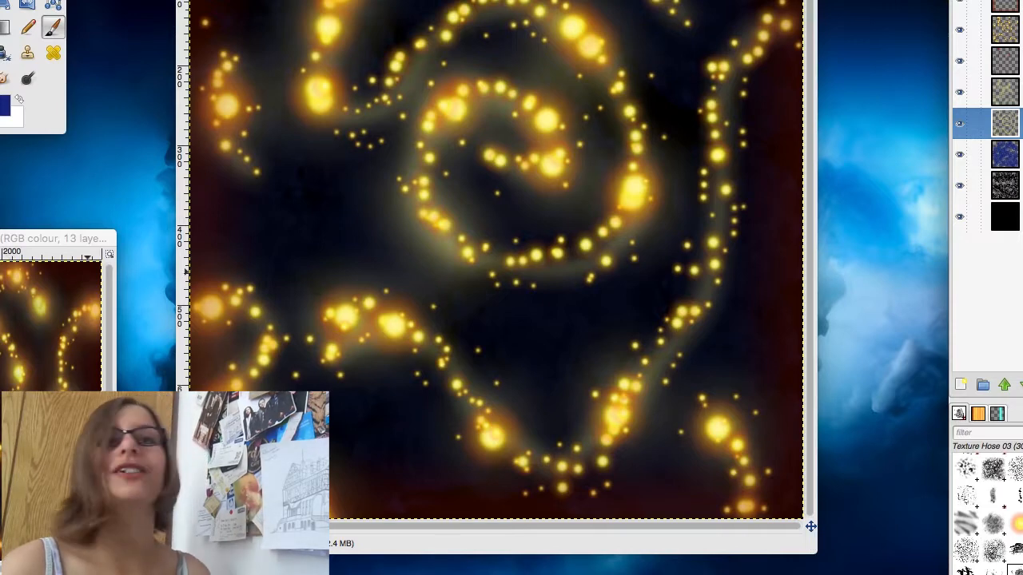
# Step: Add a transparent layer named red glow 2 above the glow layer
pyautogui.click(959, 384)
pyautogui.write('red glow 2')
pyautogui.press('Return')
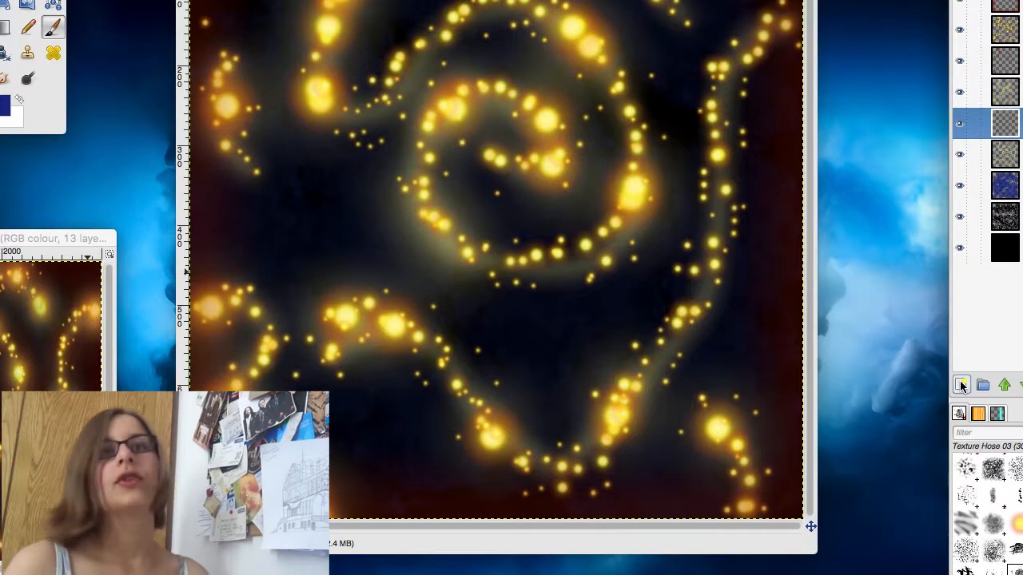
# Step: Move the red glow 2 layer directly below the glow layer, and sample the red from the red edging layer as the foreground colour
pyautogui.click(1022, 385)
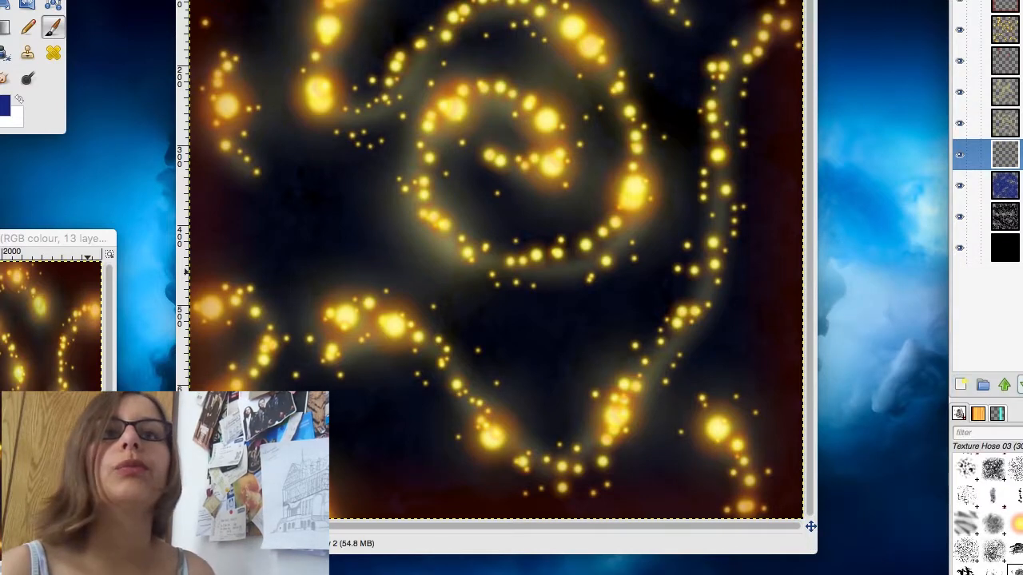
pyautogui.click(28, 1)
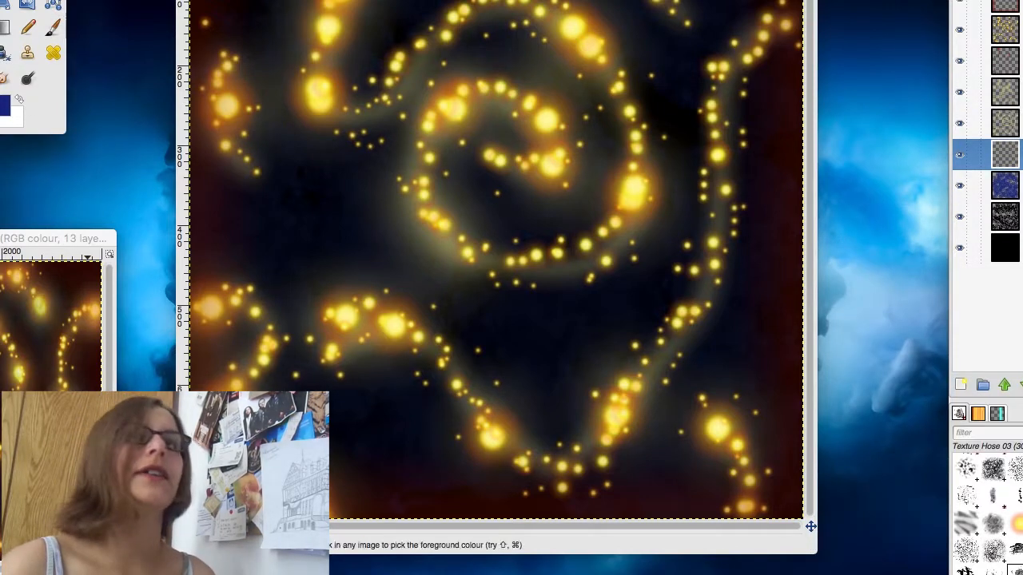
pyautogui.click(1009, 4)
pyautogui.click(204, 58)
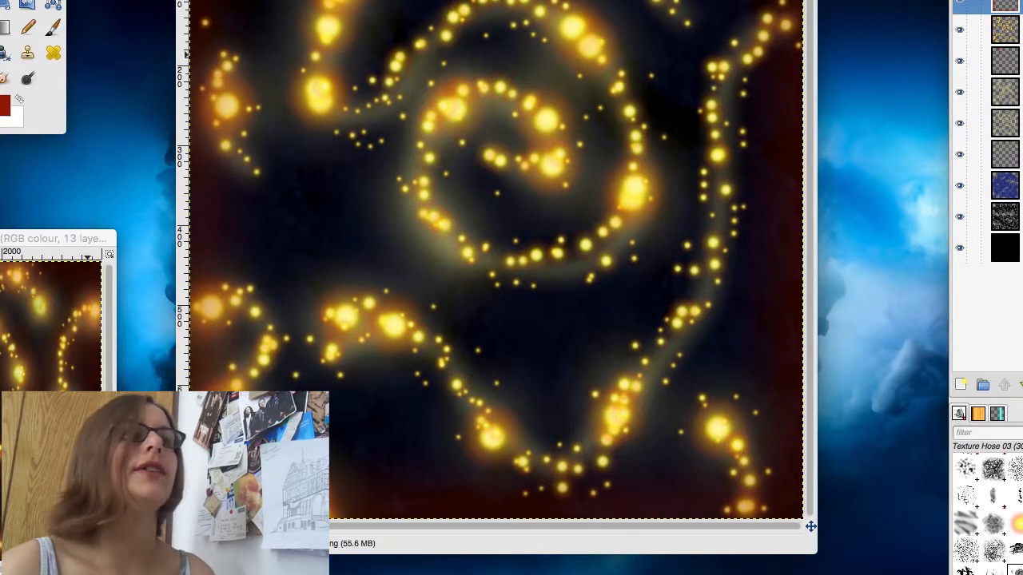
pyautogui.click(4, 53)
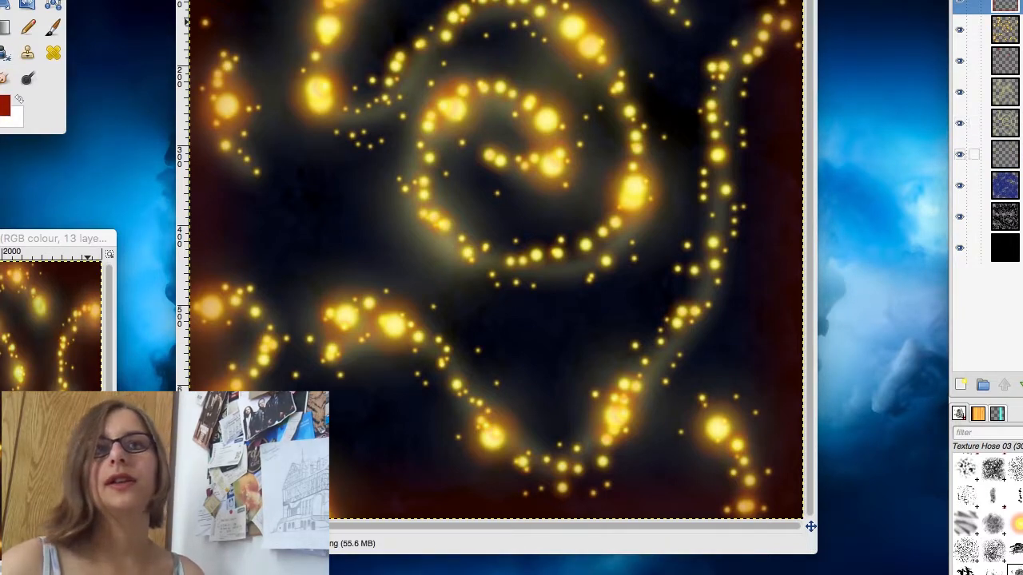
# Step: Prepare to paint on the red glow 2 layer with the 2. Hardness 025 brush and the foreground colour darkened to 600e00
pyautogui.click(1009, 155)
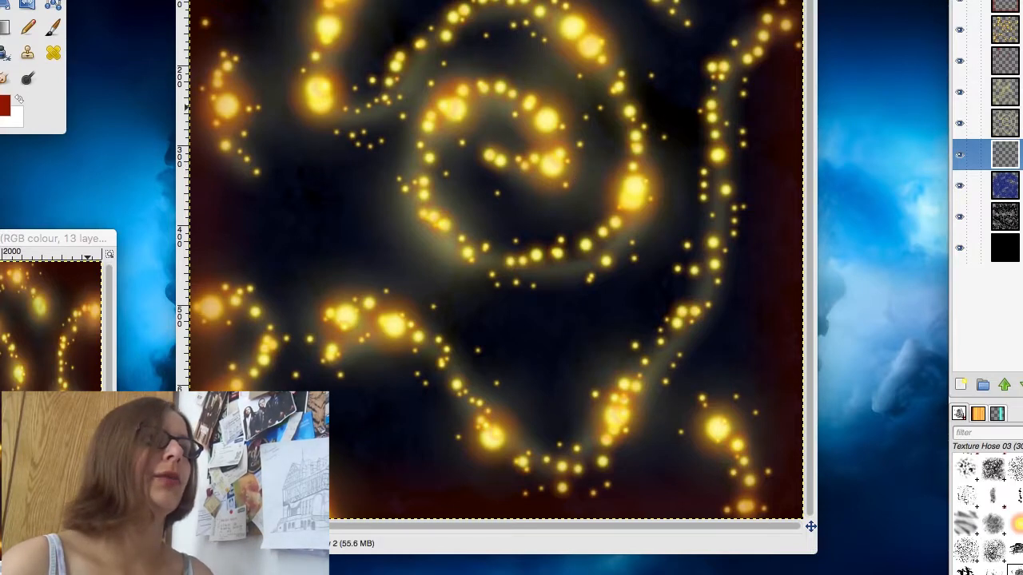
pyautogui.scroll(10, 1001, 515)
pyautogui.click(1022, 467)
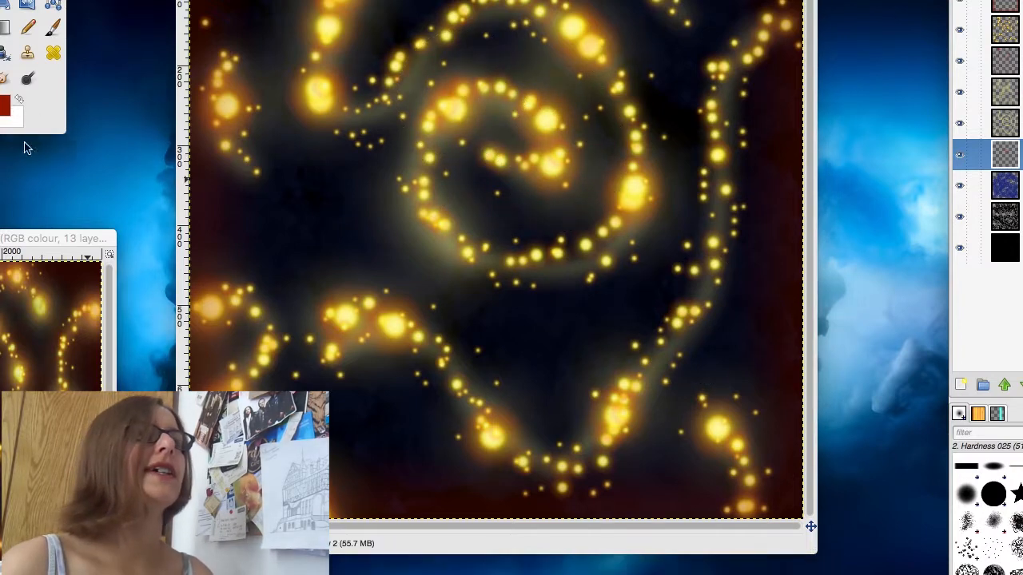
pyautogui.click(5, 106)
pyautogui.moveTo(3, 2); pyautogui.dragTo(0, 2)
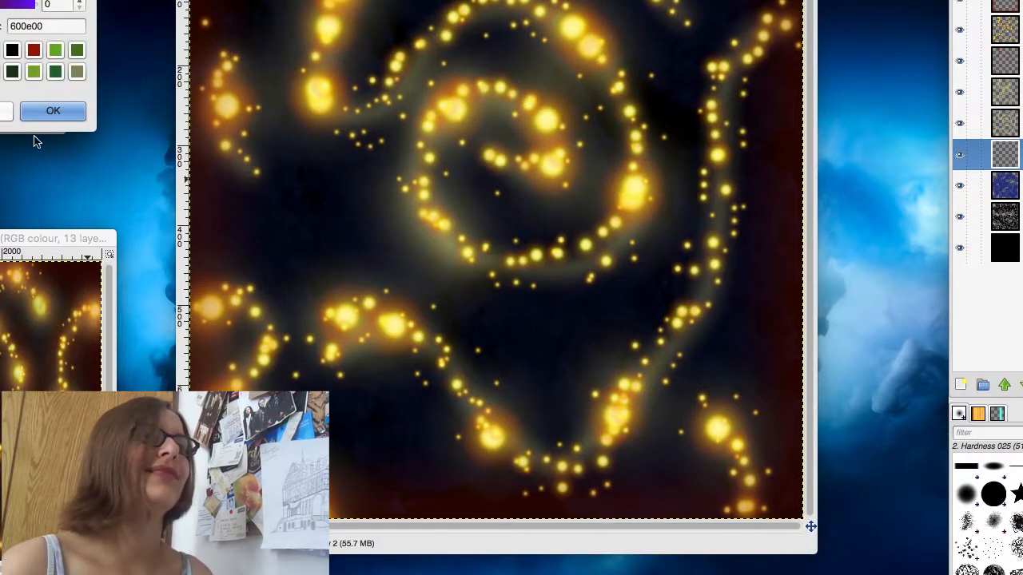
pyautogui.click(53, 110)
# Step: Paint a soft dark red glow around the central spiral and the surrounding spark trails on the red glow 2 layer
pyautogui.moveTo(558, 163)
pyautogui.mouseDown()
pyautogui.moveTo(522, 114)
pyautogui.moveTo(472, 101)
pyautogui.moveTo(434, 106)
pyautogui.moveTo(408, 159)
pyautogui.moveTo(421, 207)
pyautogui.moveTo(478, 248)
pyautogui.moveTo(571, 258)
pyautogui.mouseUp()
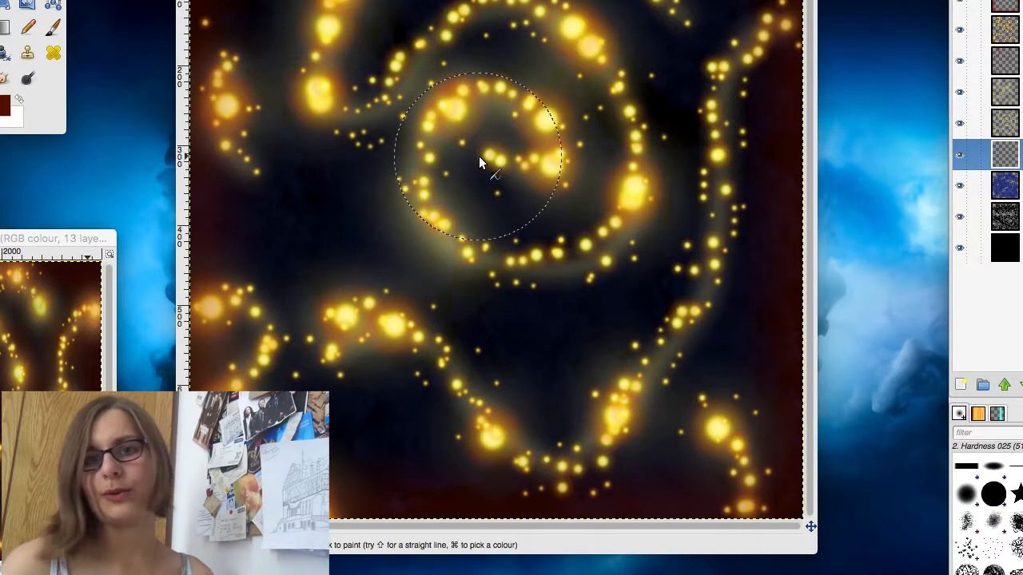
pyautogui.moveTo(479, 156)
pyautogui.mouseDown()
pyautogui.moveTo(530, 173)
pyautogui.moveTo(549, 155)
pyautogui.moveTo(534, 110)
pyautogui.moveTo(484, 87)
pyautogui.moveTo(426, 105)
pyautogui.moveTo(407, 152)
pyautogui.moveTo(427, 224)
pyautogui.moveTo(467, 260)
pyautogui.moveTo(541, 268)
pyautogui.moveTo(620, 241)
pyautogui.moveTo(640, 189)
pyautogui.moveTo(619, 102)
pyautogui.moveTo(552, 25)
pyautogui.moveTo(517, 11)
pyautogui.moveTo(438, 46)
pyautogui.moveTo(377, 106)
pyautogui.moveTo(298, 112)
pyautogui.moveTo(332, 8)
pyautogui.moveTo(276, 67)
pyautogui.moveTo(252, 175)
pyautogui.moveTo(224, 123)
pyautogui.mouseUp()
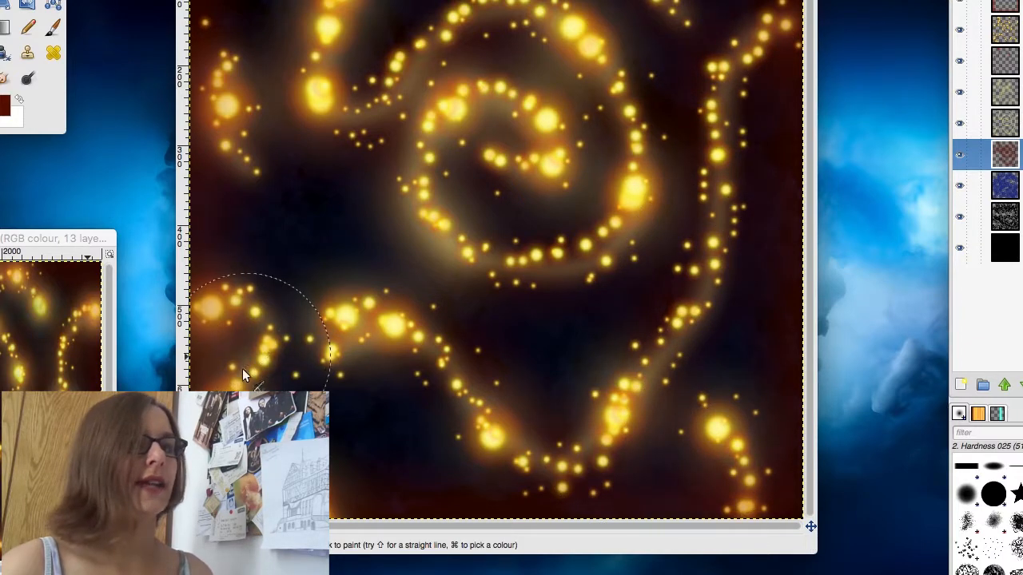
pyautogui.press('super')
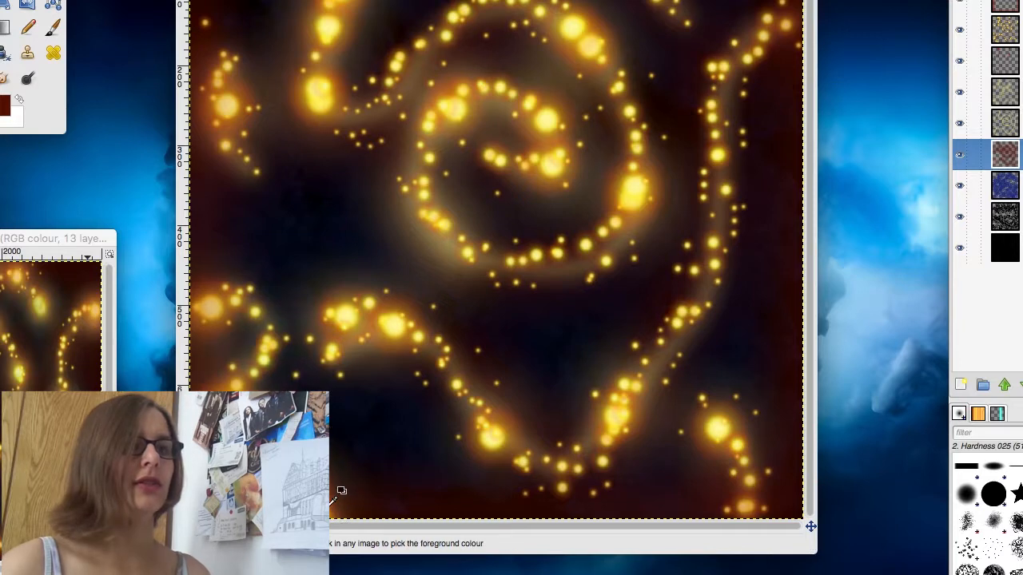